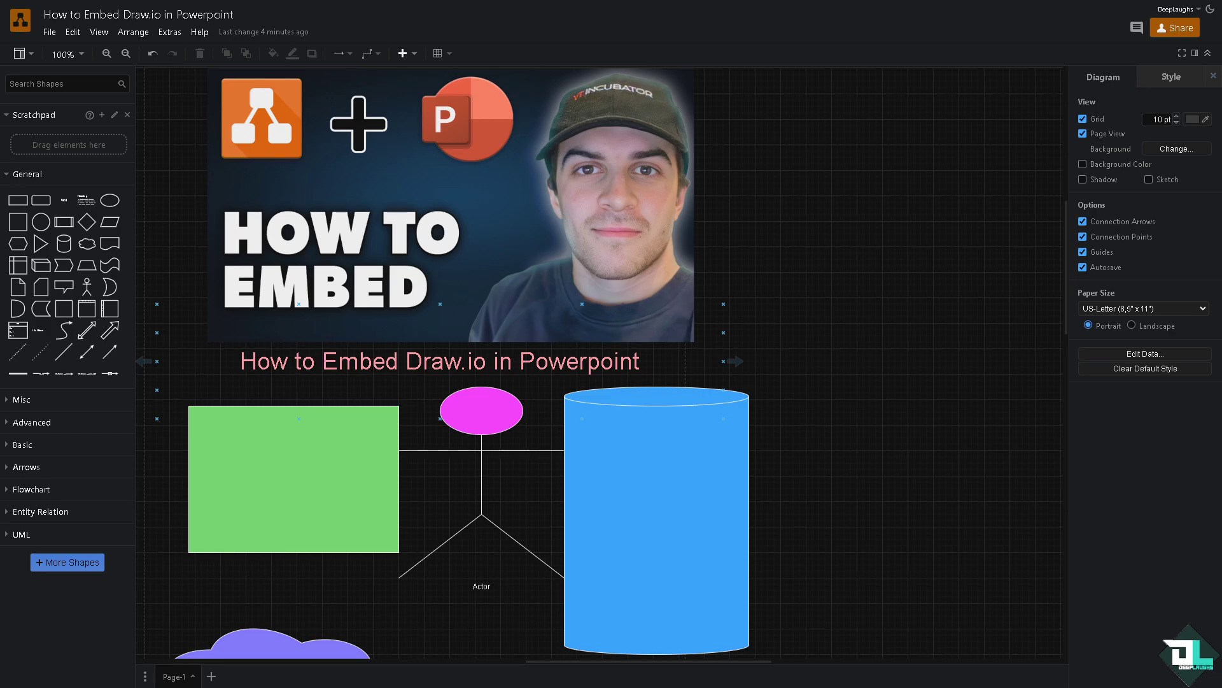
# Check the Format list under File > Export as > Advanced, cancel, then reopen Export as.
pyautogui.click(644, 203)
pyautogui.press('Escape')
pyautogui.click(52, 36)
pyautogui.moveTo(157, 333)
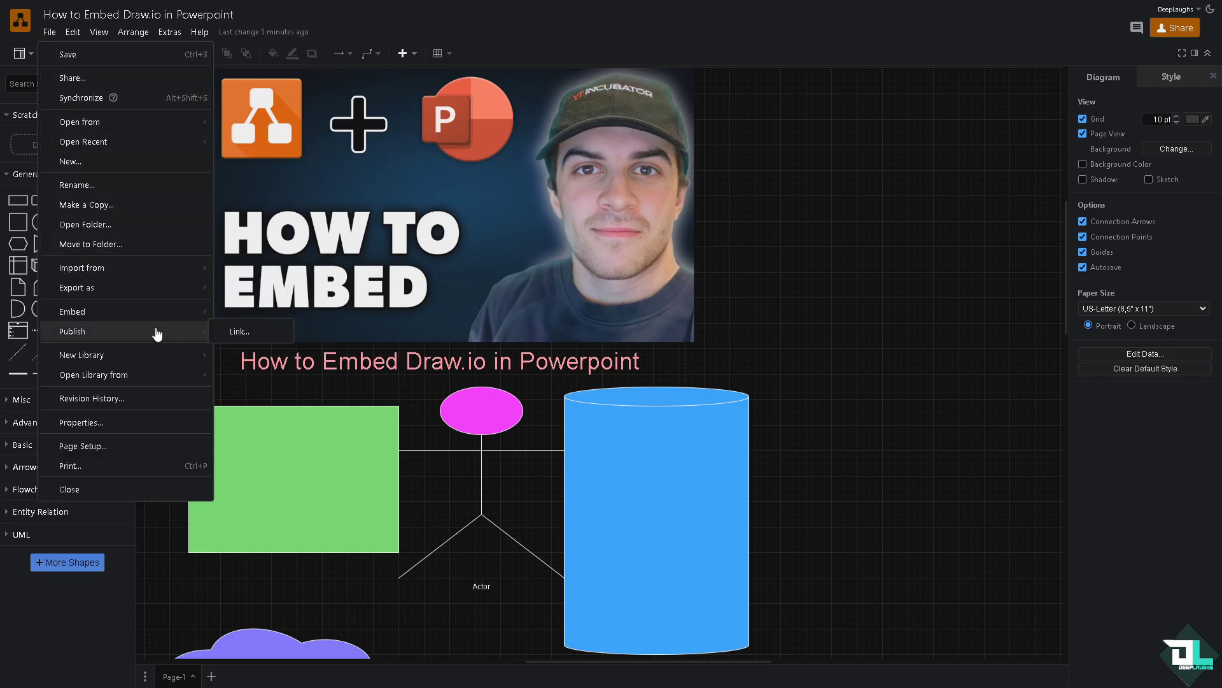
pyautogui.moveTo(160, 291)
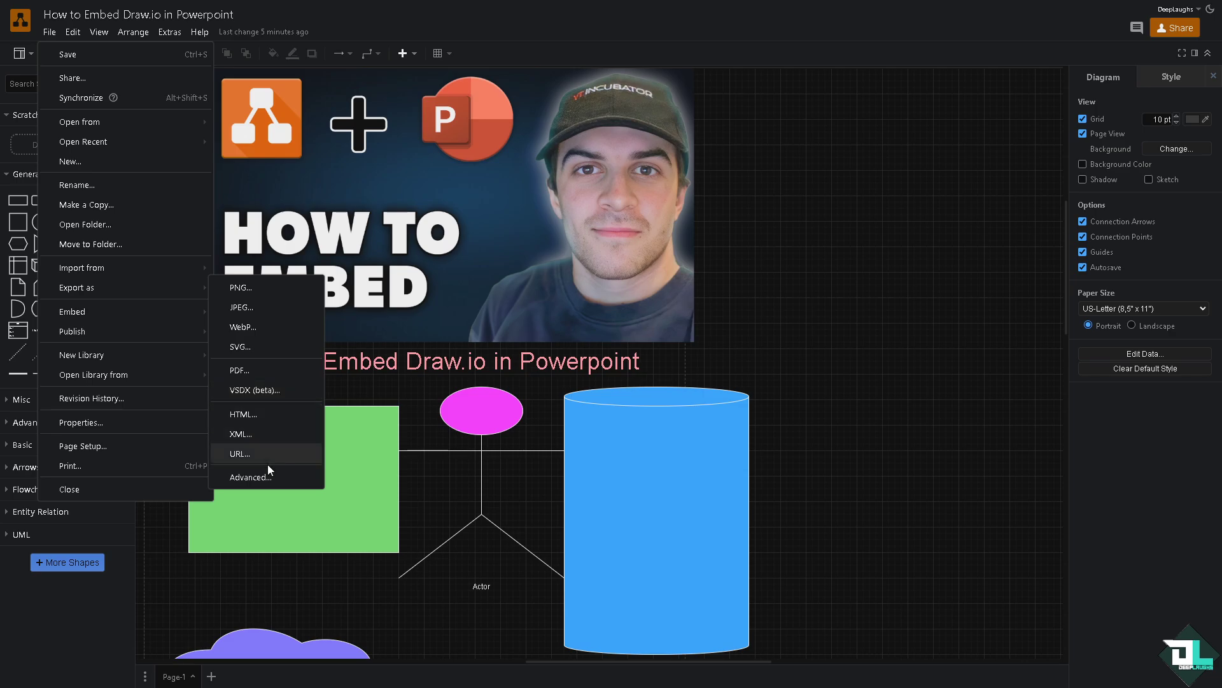
pyautogui.click(275, 481)
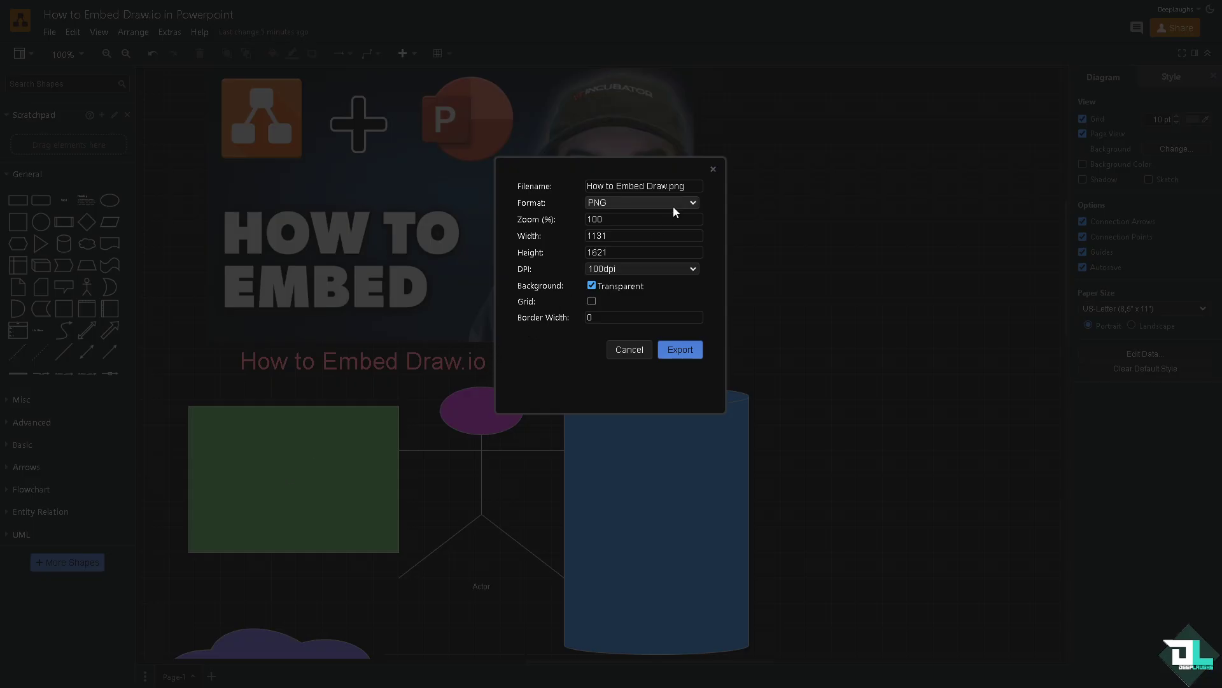
pyautogui.click(598, 209)
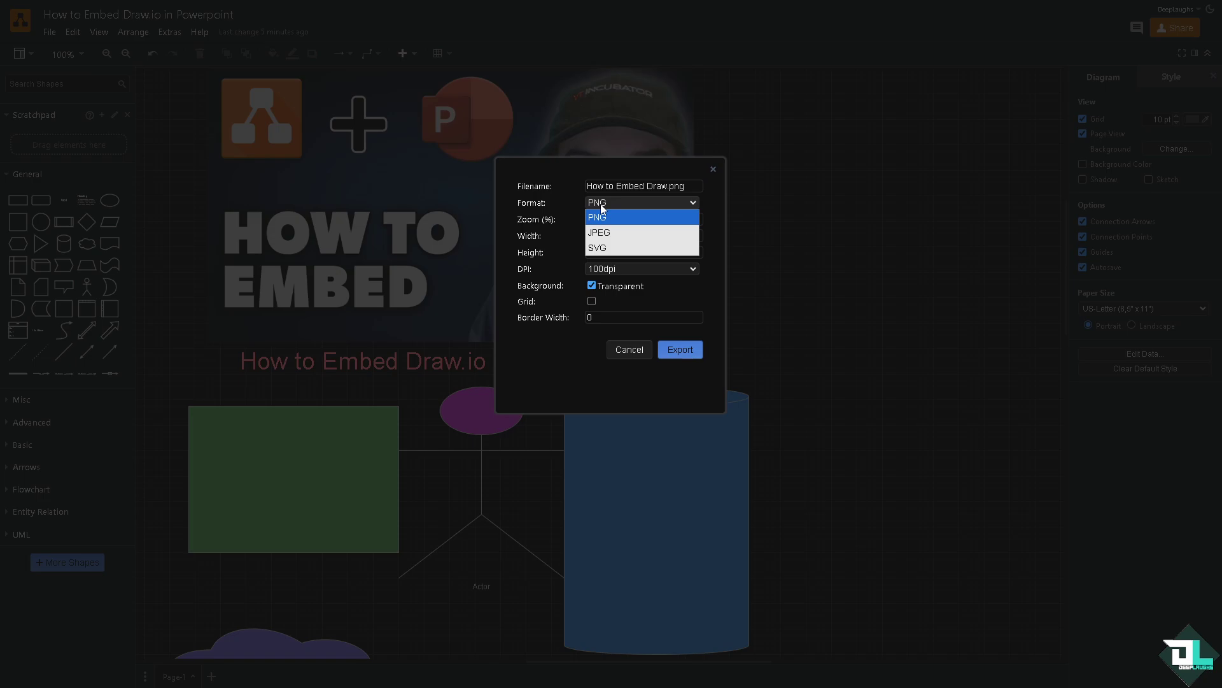
pyautogui.click(628, 350)
pyautogui.click(72, 32)
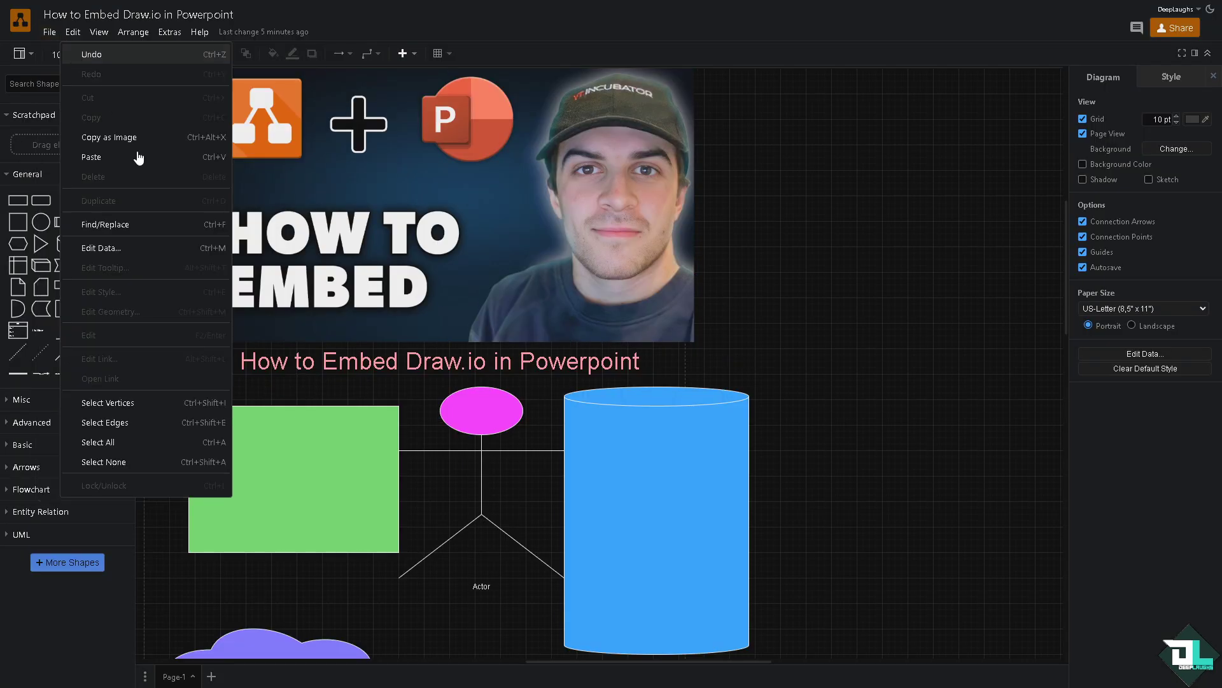
pyautogui.click(49, 31)
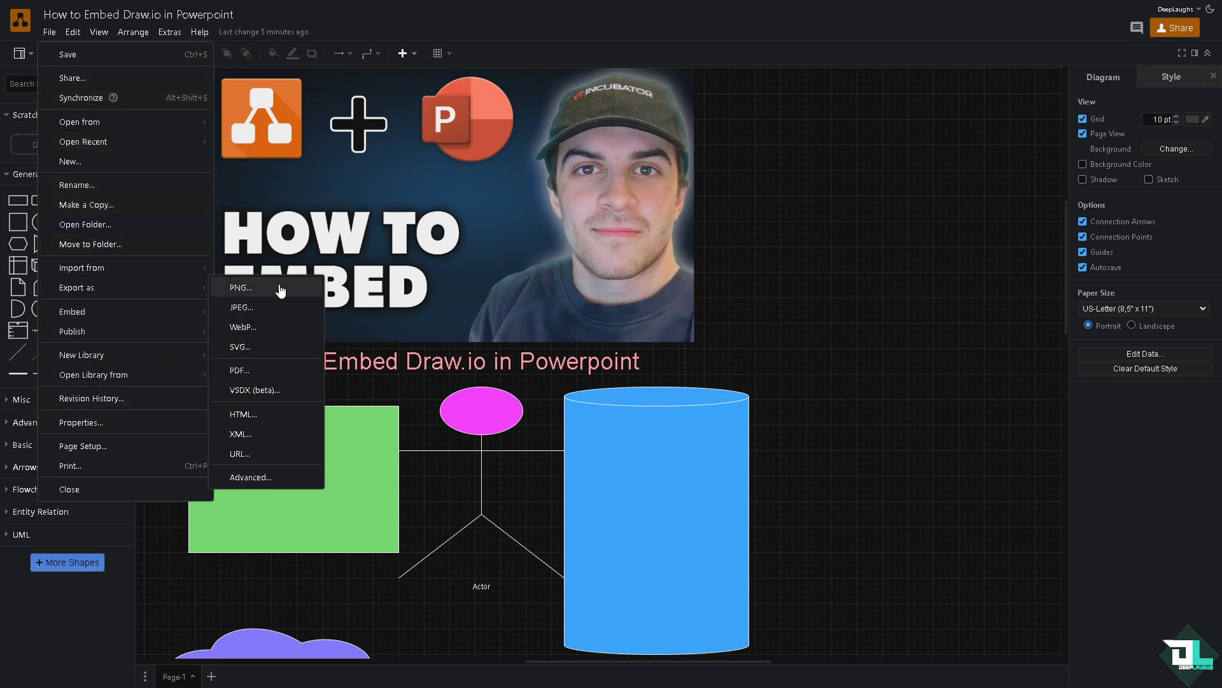
# Export the diagram as JPEG at Diagram size with Dark appearance, Shadow and Grid enabled.
pyautogui.click(273, 307)
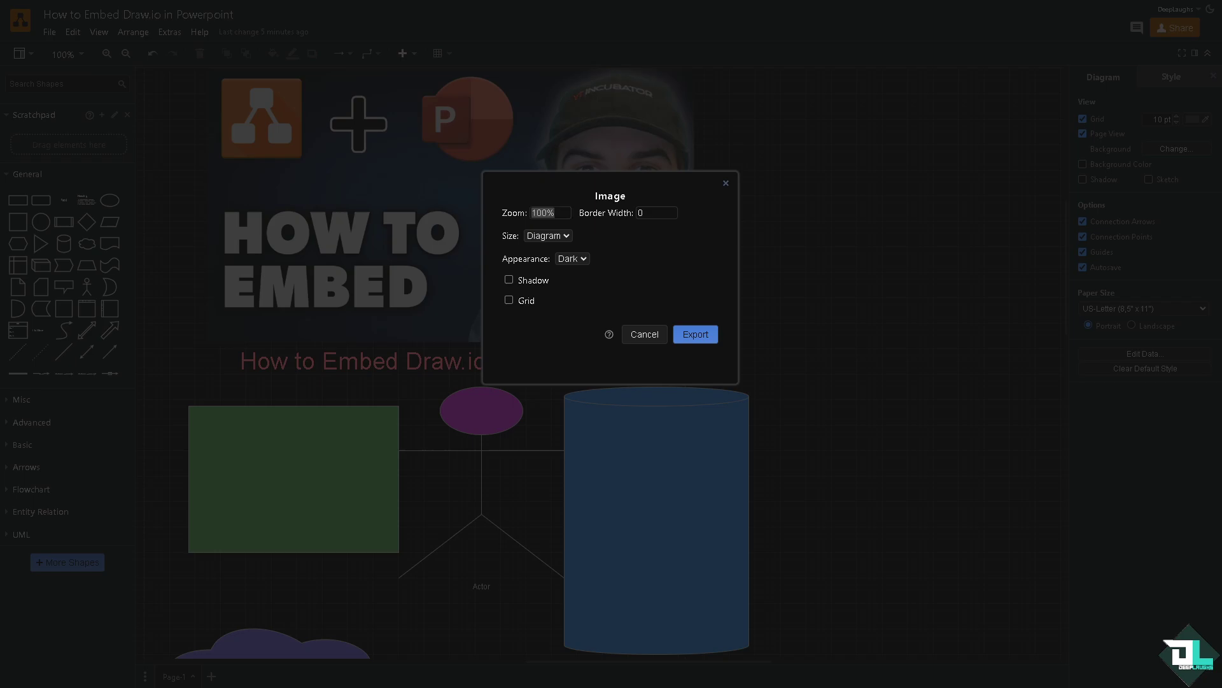
pyautogui.click(566, 236)
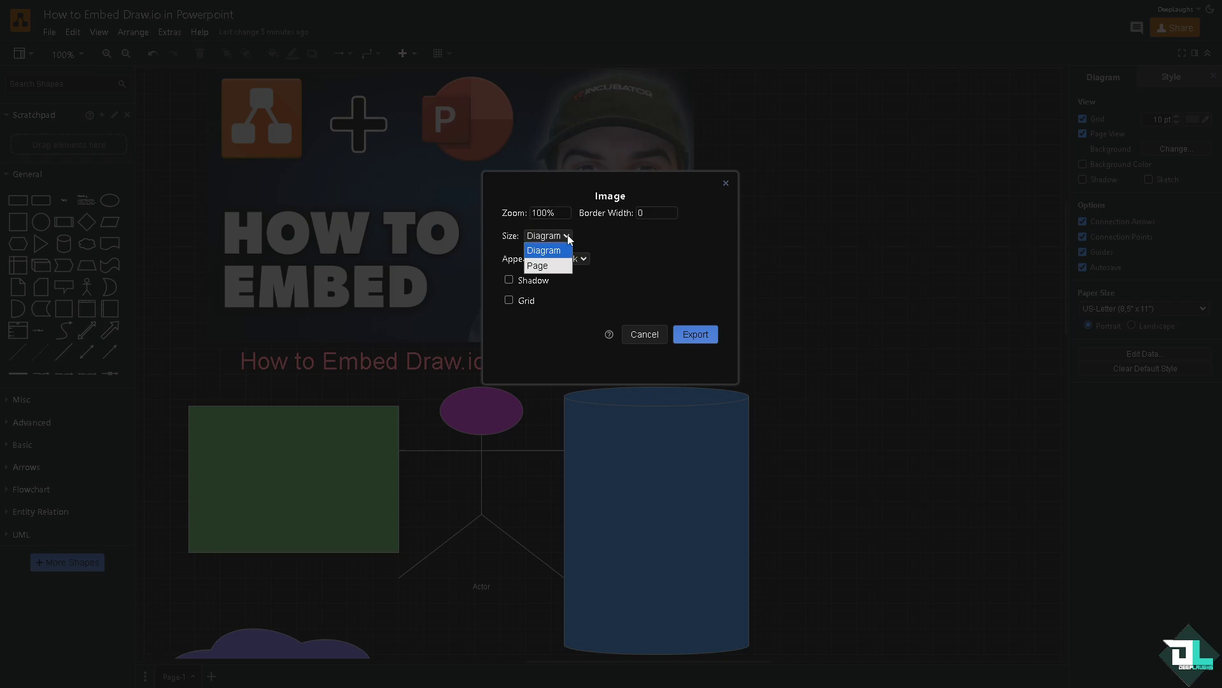
pyautogui.click(584, 248)
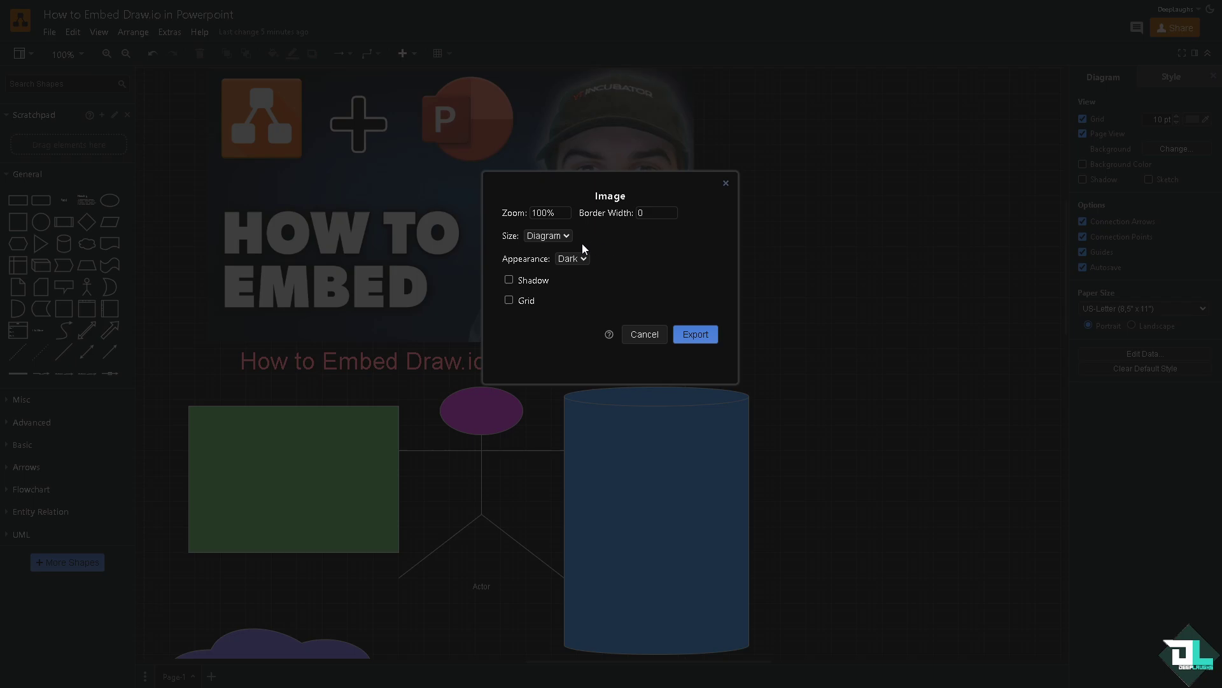
pyautogui.click(565, 237)
pyautogui.click(585, 257)
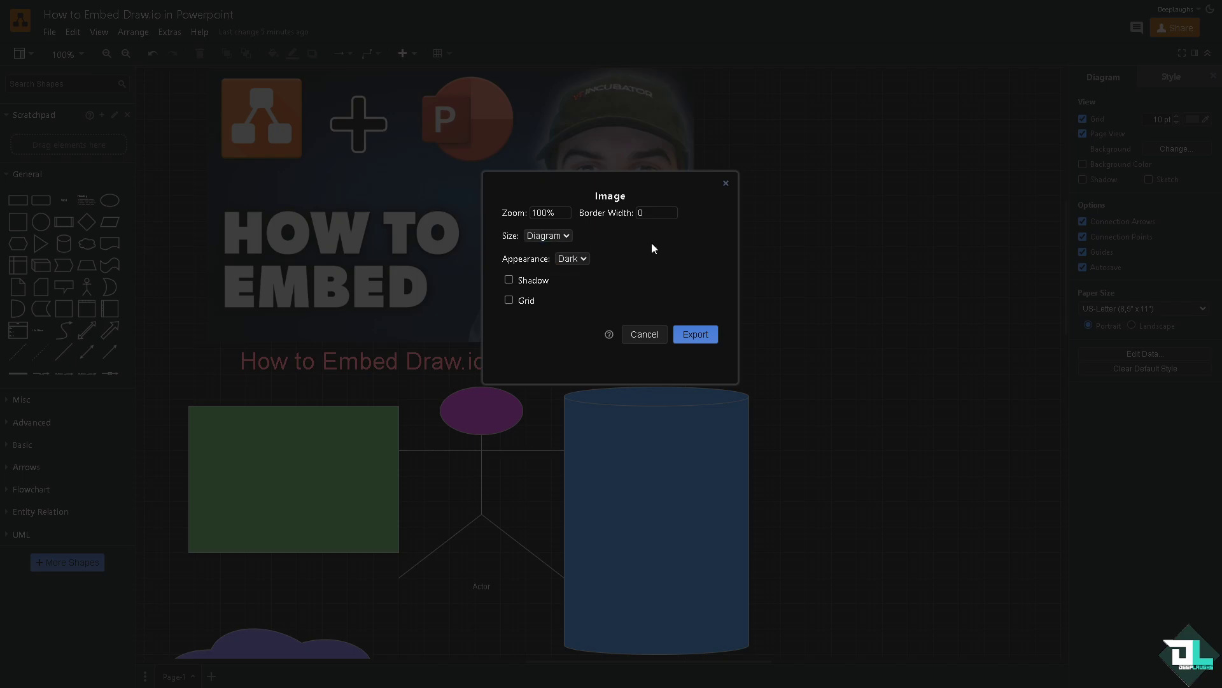
pyautogui.click(582, 260)
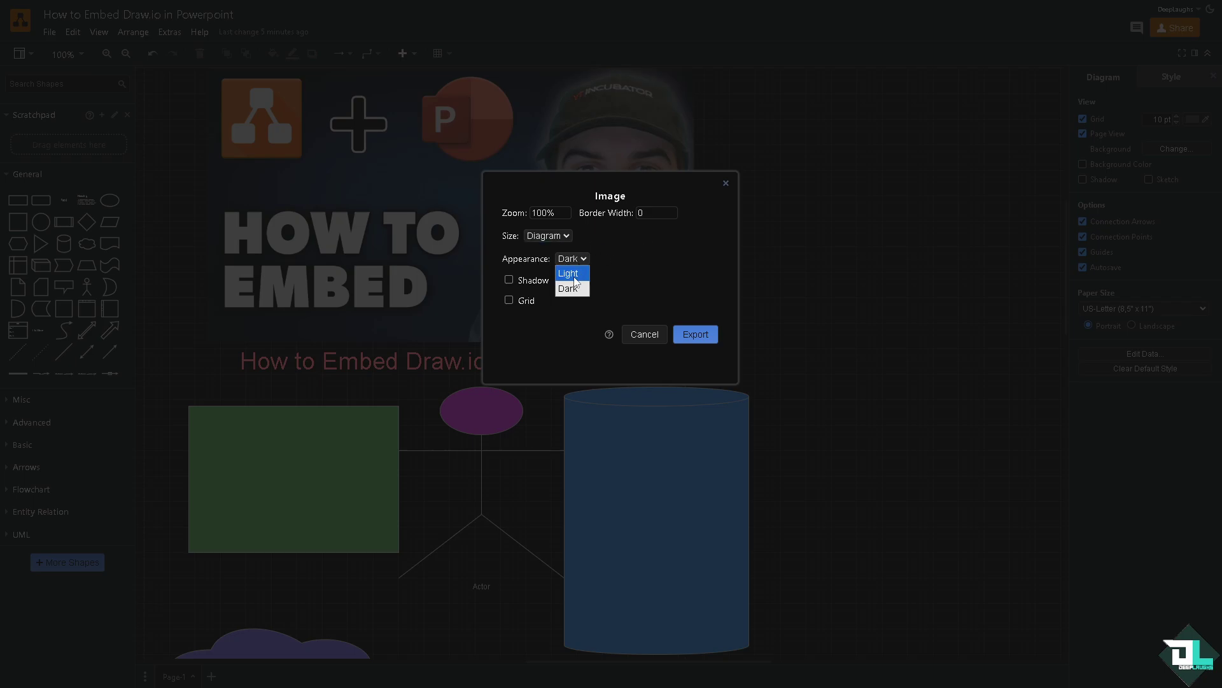
pyautogui.click(575, 287)
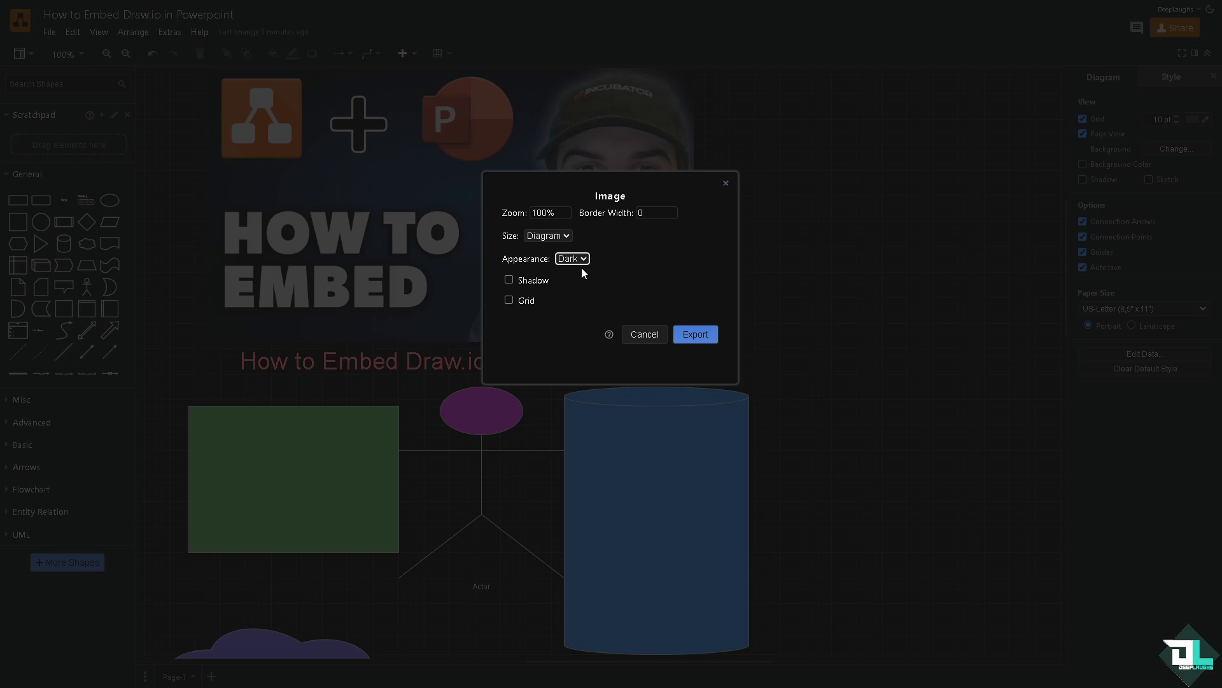
pyautogui.click(523, 283)
pyautogui.click(510, 281)
pyautogui.click(510, 300)
pyautogui.click(696, 334)
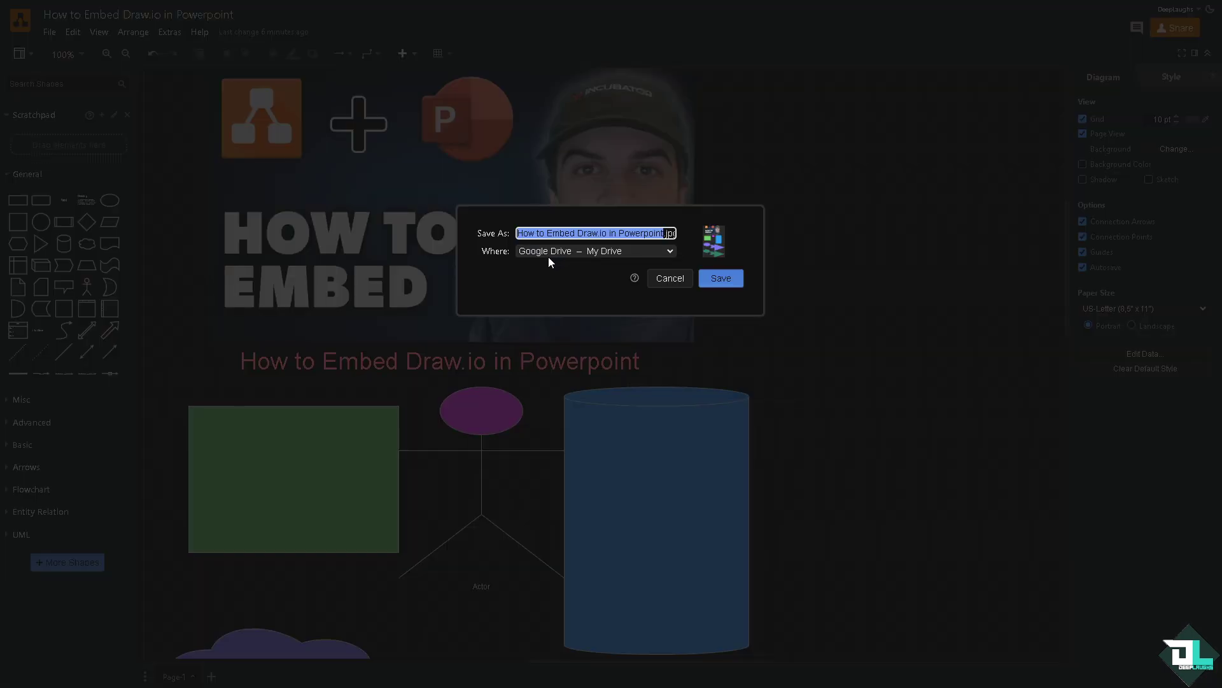
# Set the save location to Download and confirm, downloading the JPEG locally.
pyautogui.click(671, 252)
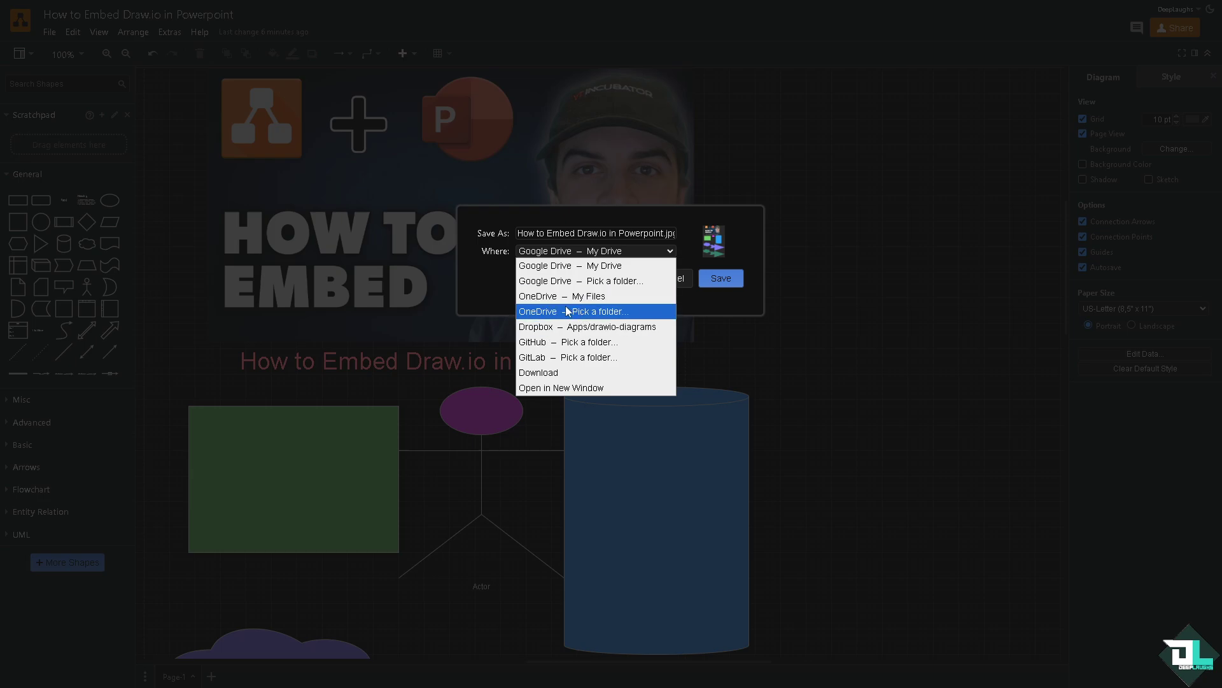
pyautogui.click(494, 299)
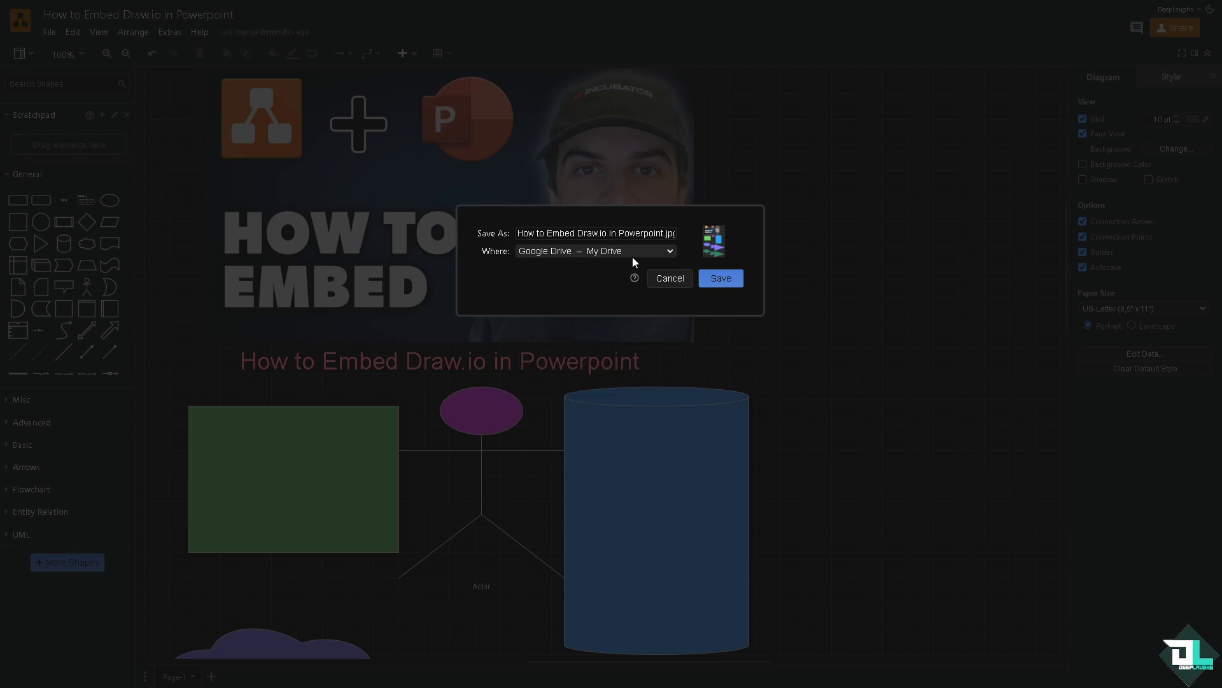
pyautogui.click(633, 255)
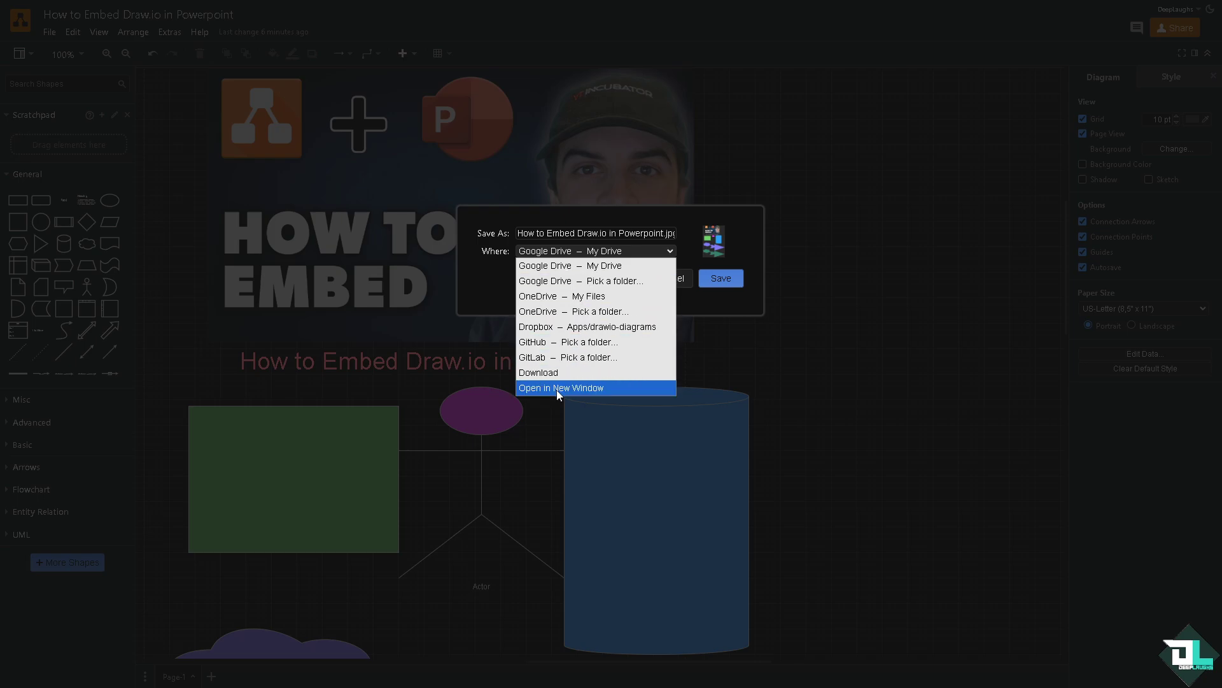
pyautogui.click(559, 372)
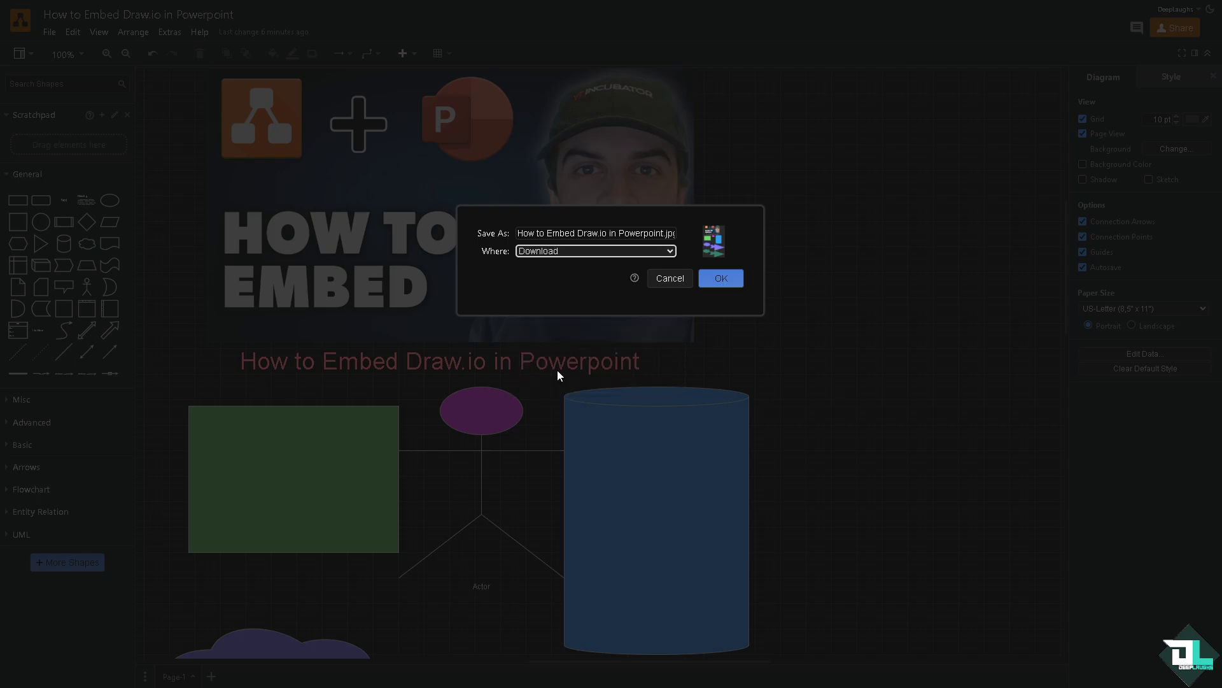
pyautogui.click(722, 279)
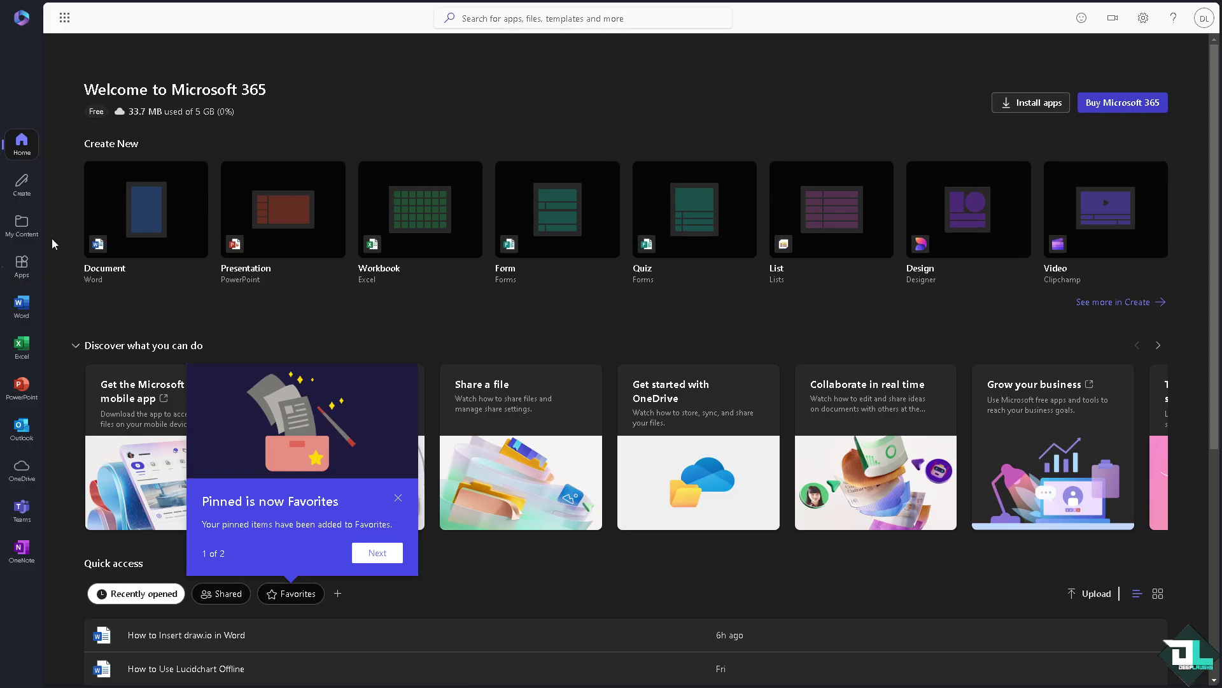
# Launch PowerPoint from the Microsoft 365 sidebar to get blank Presentation 1.
pyautogui.click(19, 390)
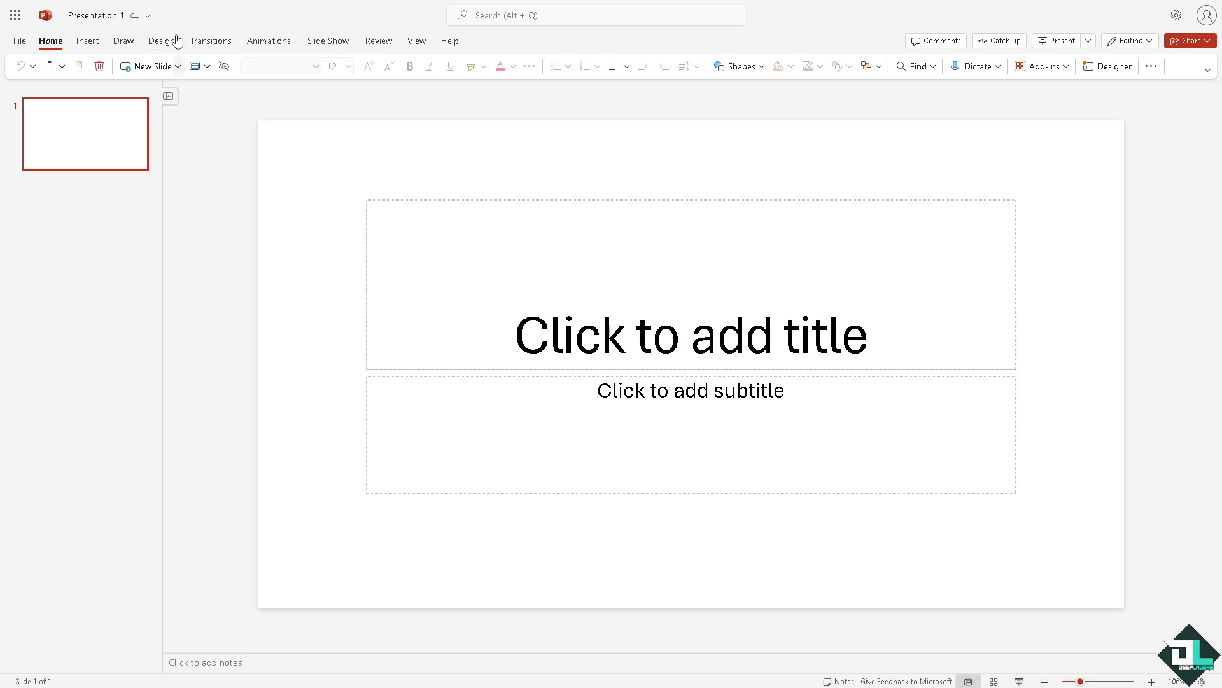
# Resize the diagram JPEG to 5.26" × 7.57" at the left edge, then paste the thumbnail top right.
pyautogui.click(88, 42)
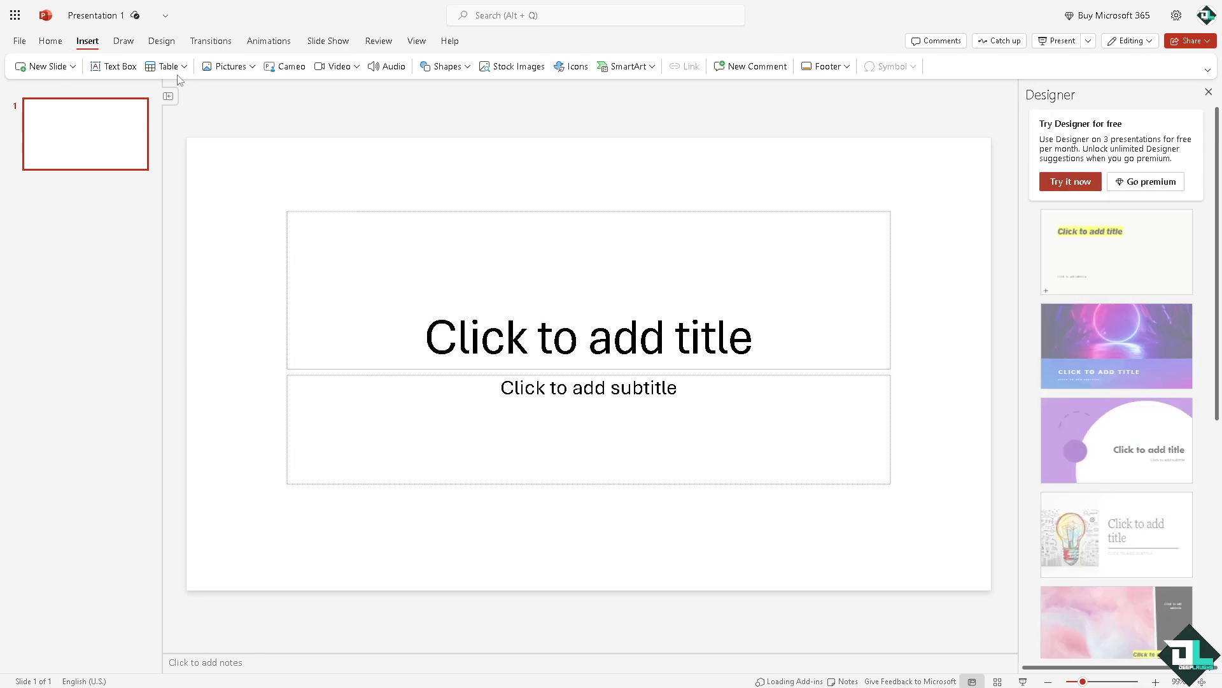
pyautogui.click(1209, 92)
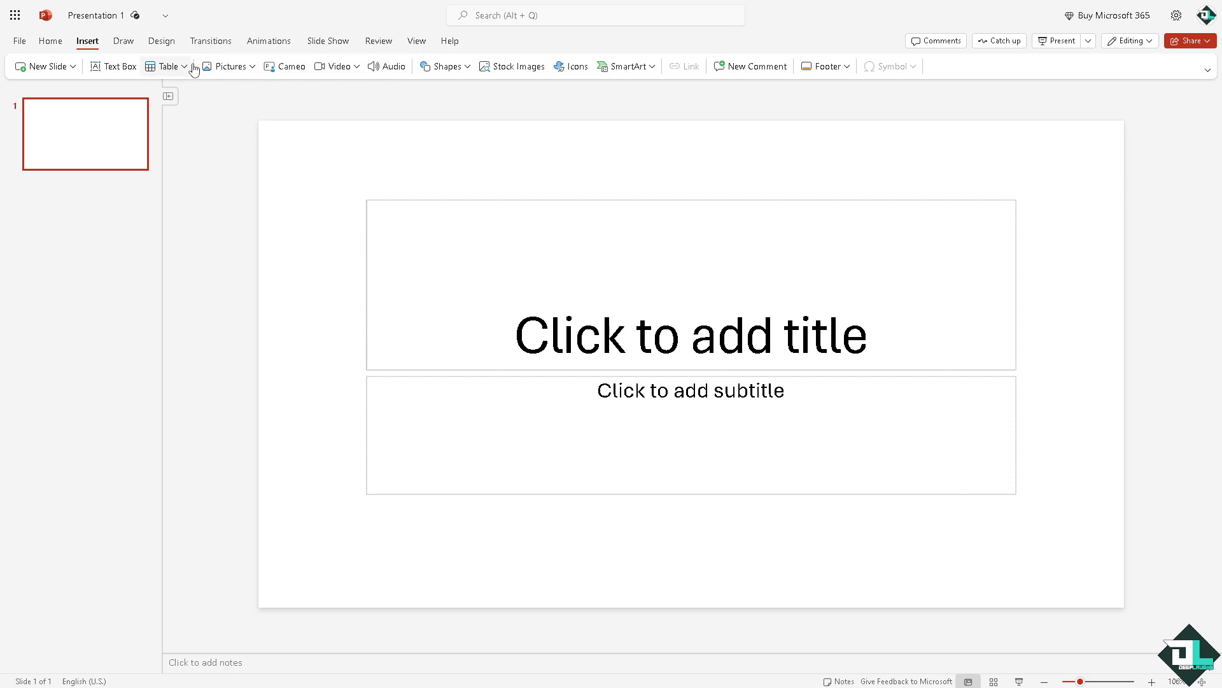
pyautogui.click(233, 67)
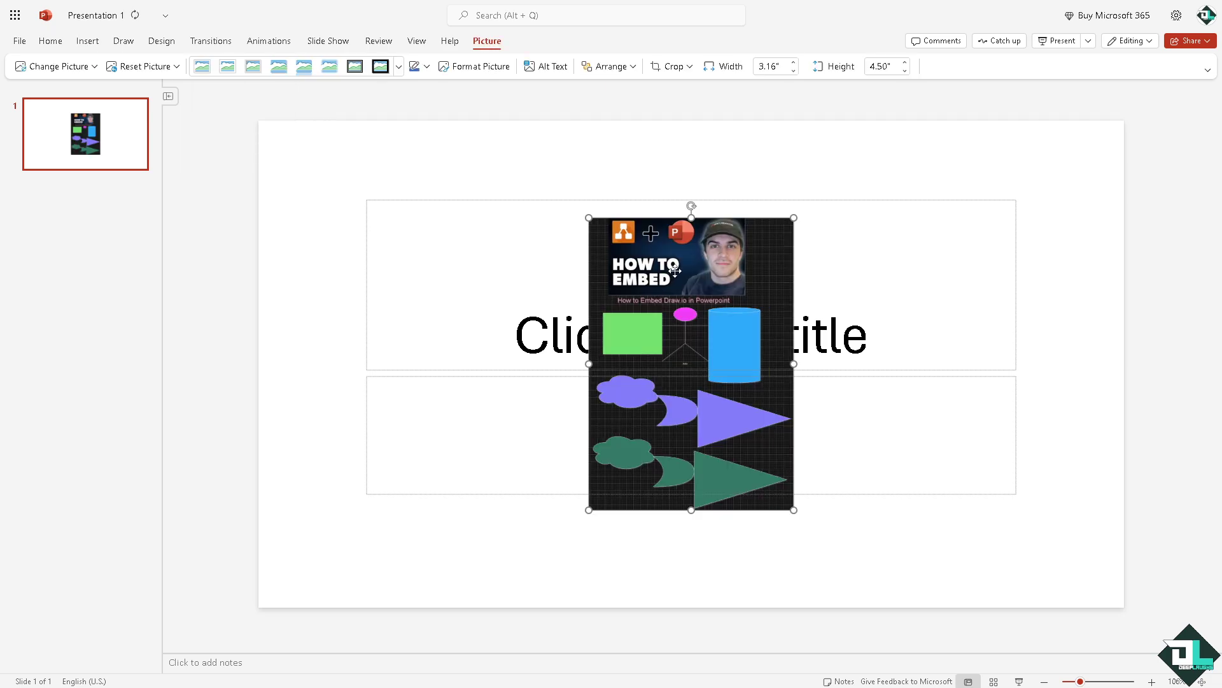
pyautogui.moveTo(641, 263); pyautogui.dragTo(465, 252)
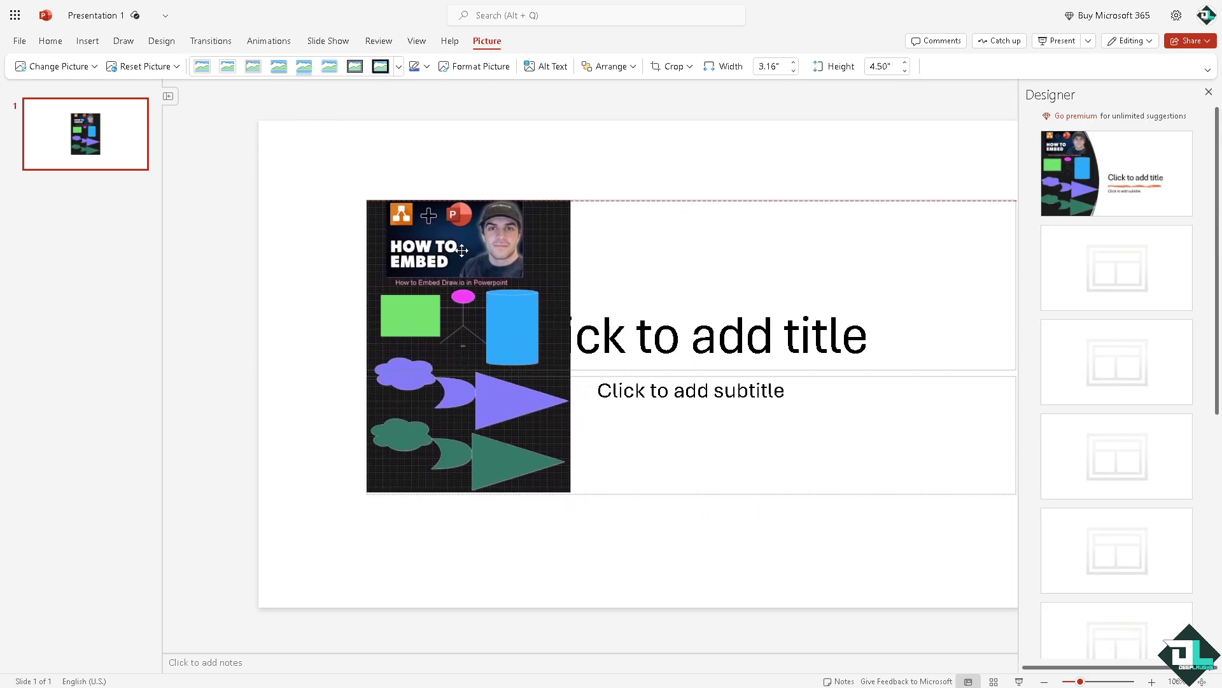
pyautogui.moveTo(492, 493); pyautogui.dragTo(538, 507)
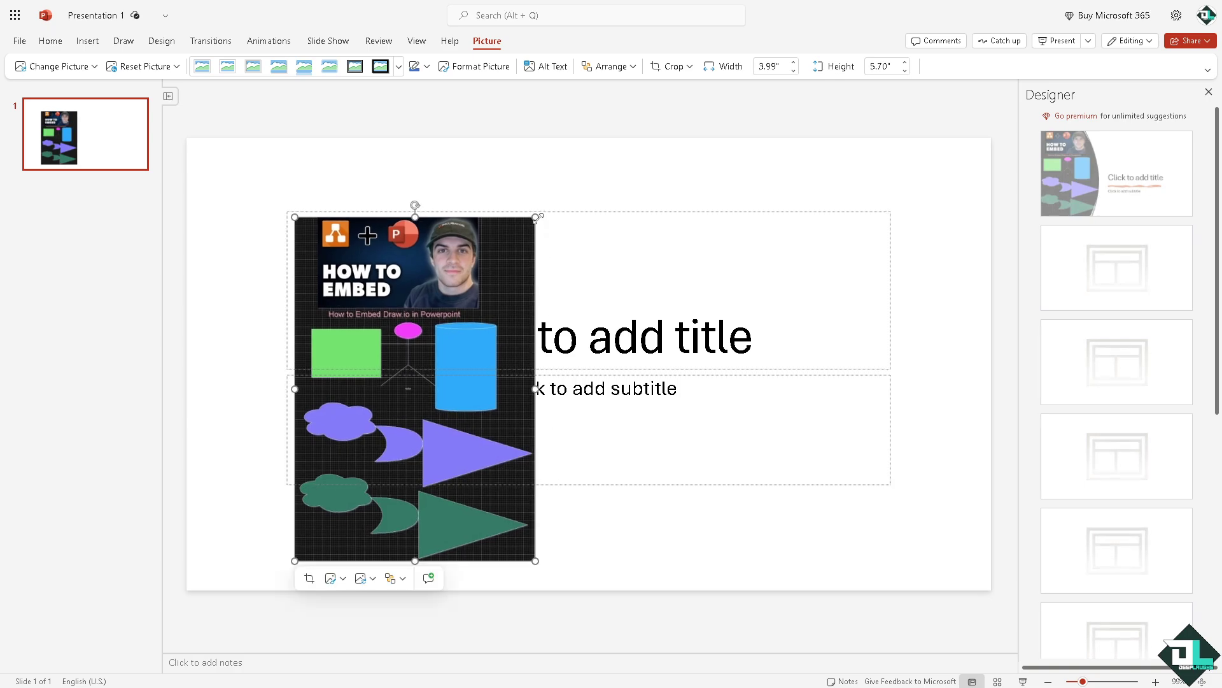
pyautogui.moveTo(536, 218); pyautogui.dragTo(591, 163)
pyautogui.moveTo(475, 209); pyautogui.dragTo(367, 209)
pyautogui.moveTo(481, 561); pyautogui.dragTo(507, 582)
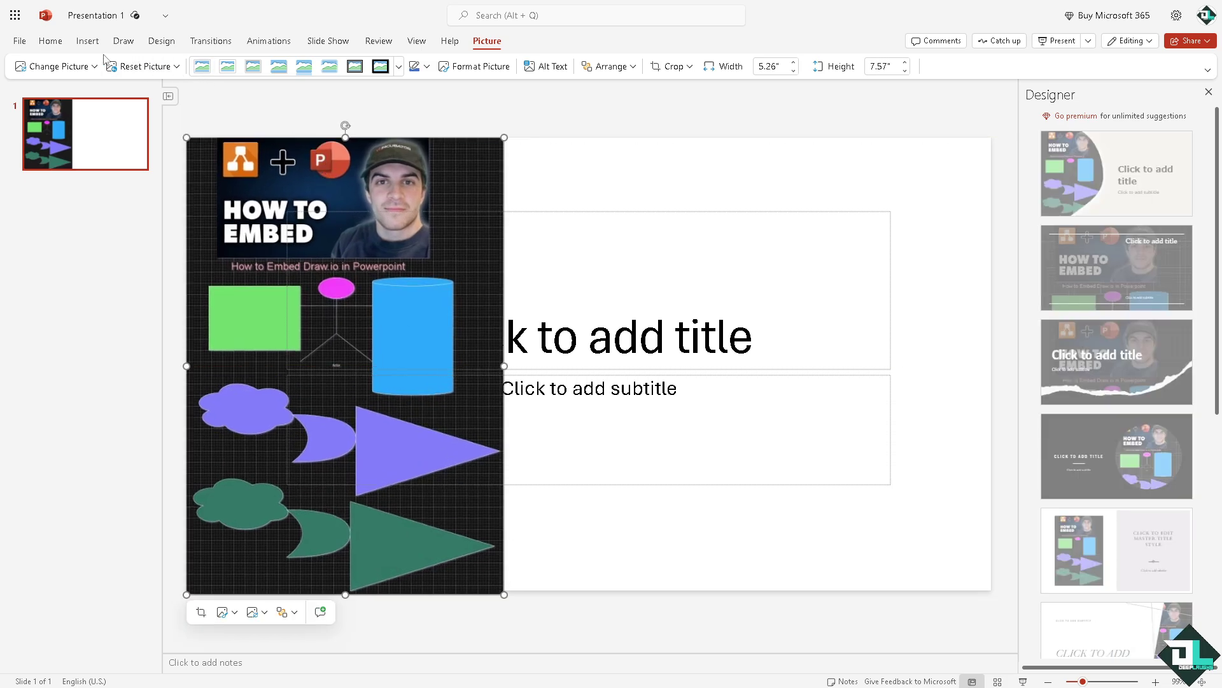
pyautogui.hotkey('ctrl', 'v')
pyautogui.moveTo(587, 289); pyautogui.dragTo(704, 183)
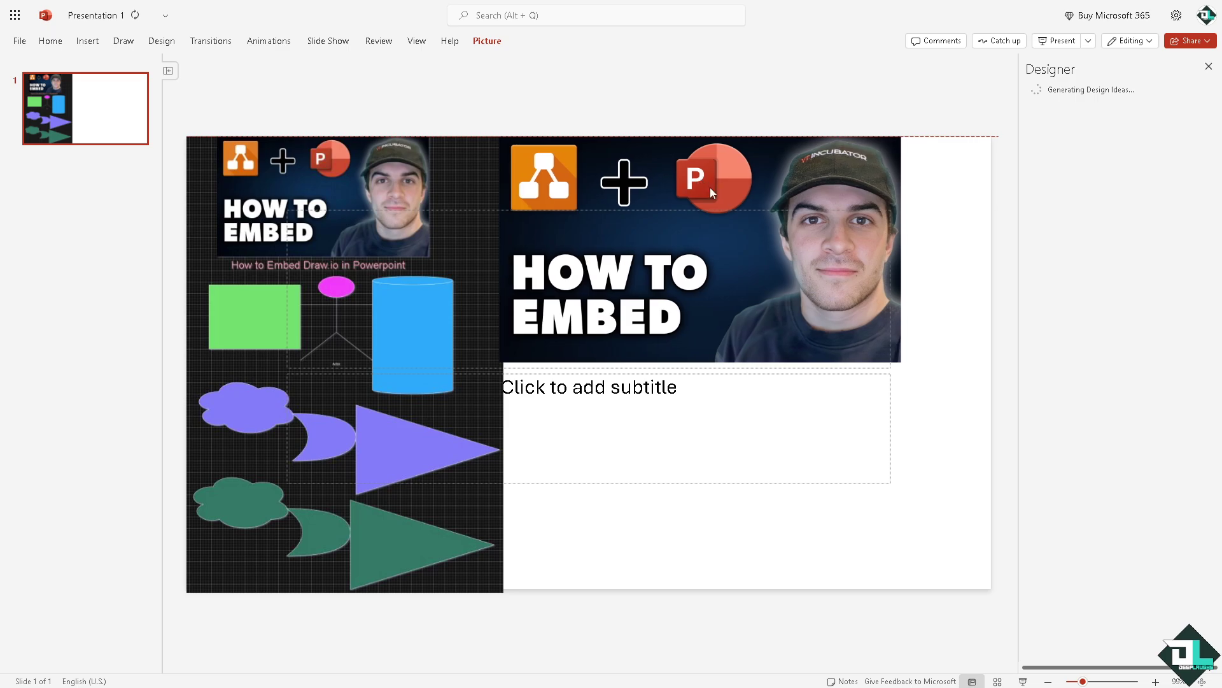
# Enlarge the HOW TO EMBED thumbnail at top right and shrink the DeepLaughs logo beneath it.
pyautogui.click(711, 191)
pyautogui.moveTo(902, 362); pyautogui.dragTo(991, 411)
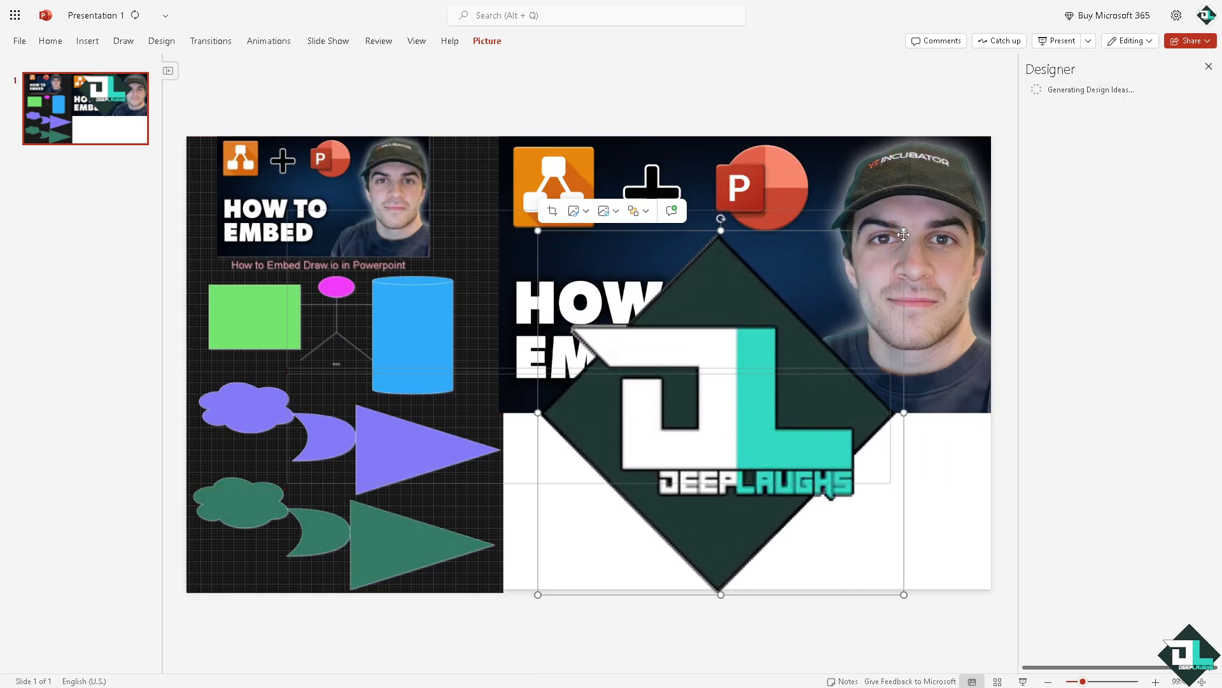
pyautogui.moveTo(904, 231); pyautogui.dragTo(720, 412)
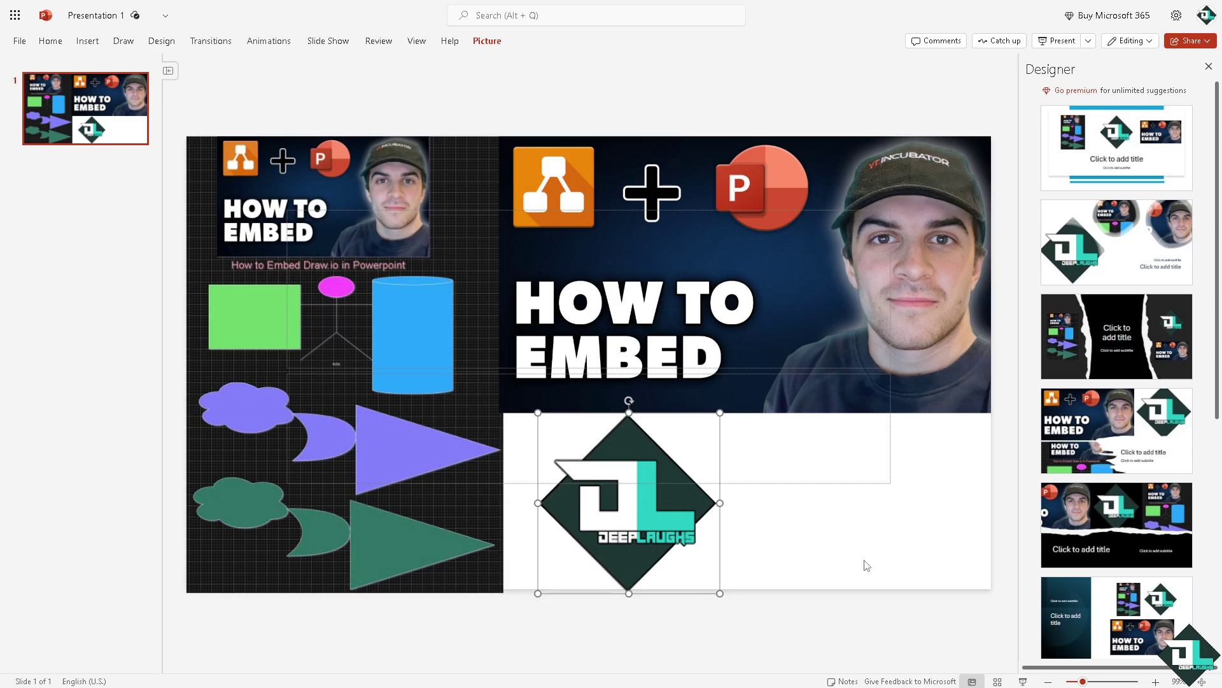
# Insert a blank Title and Content slide 2 using New Slide from the thumbnail pane.
pyautogui.scroll(-5, 1108, 614)
pyautogui.scroll(4, 1113, 397)
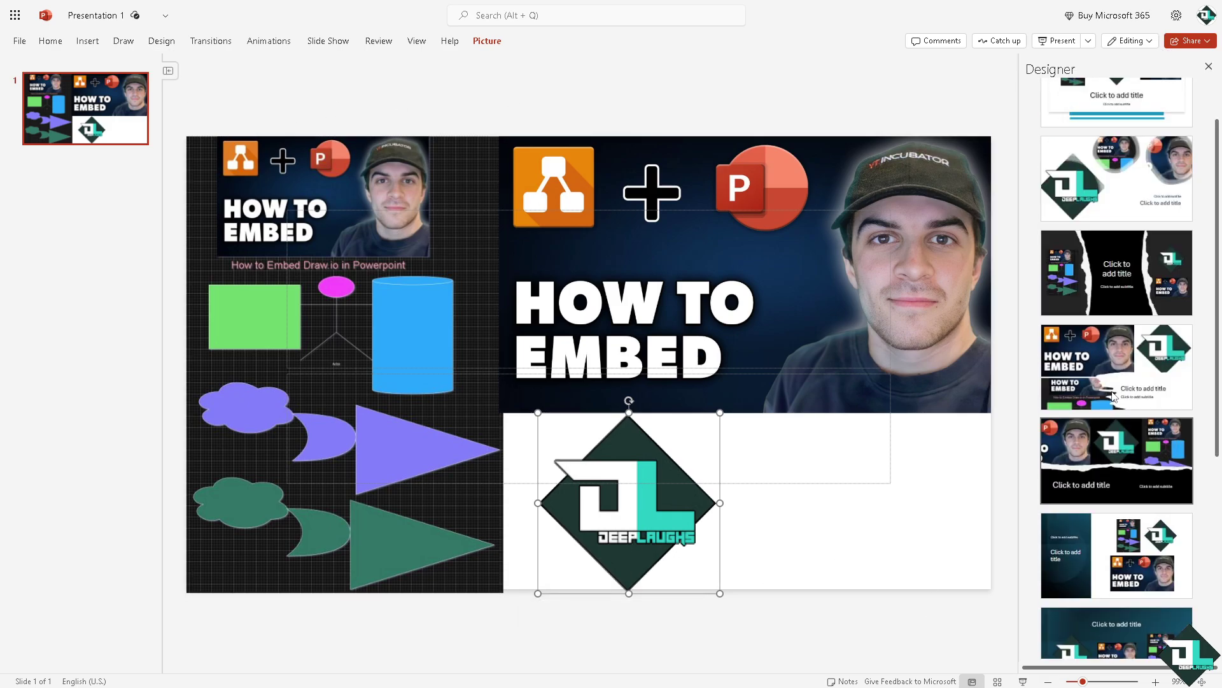
pyautogui.scroll(-5, 1113, 396)
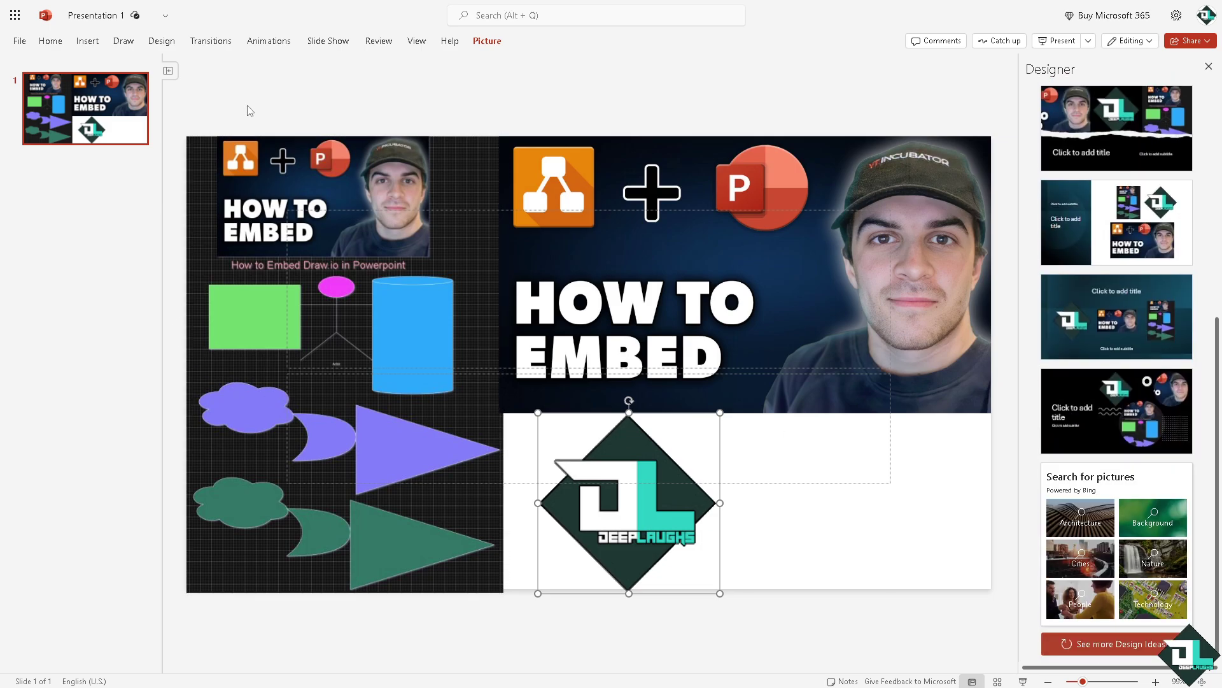
pyautogui.click(169, 71)
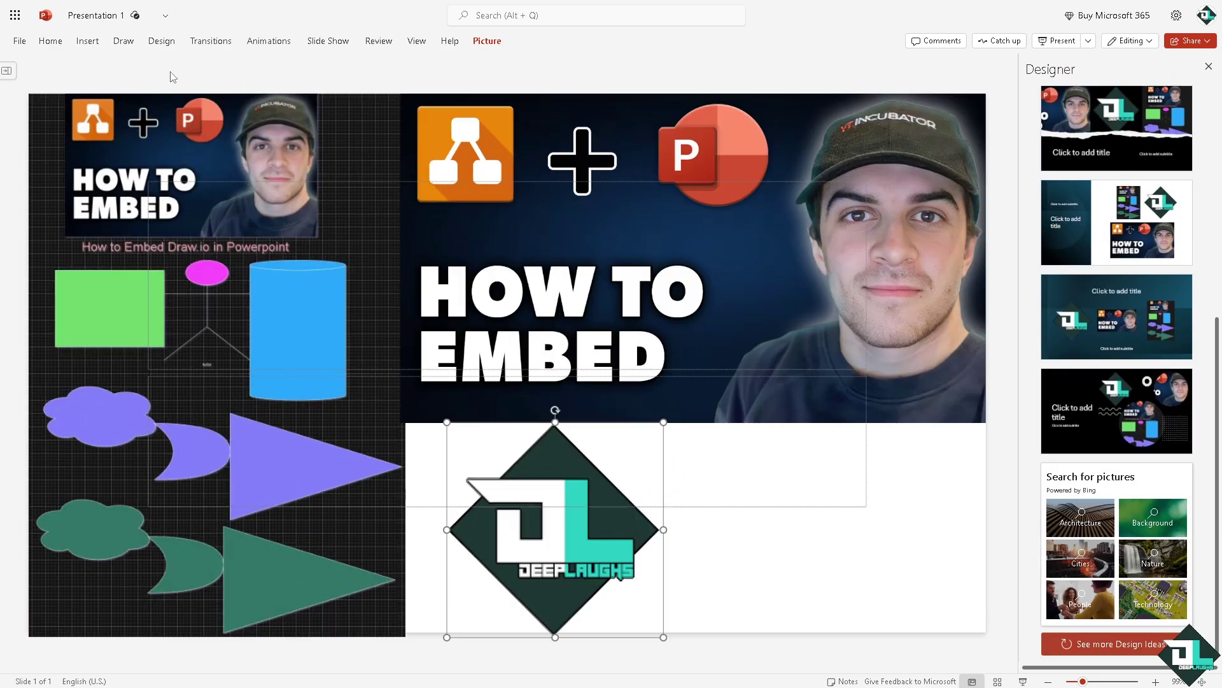
pyautogui.click(9, 100)
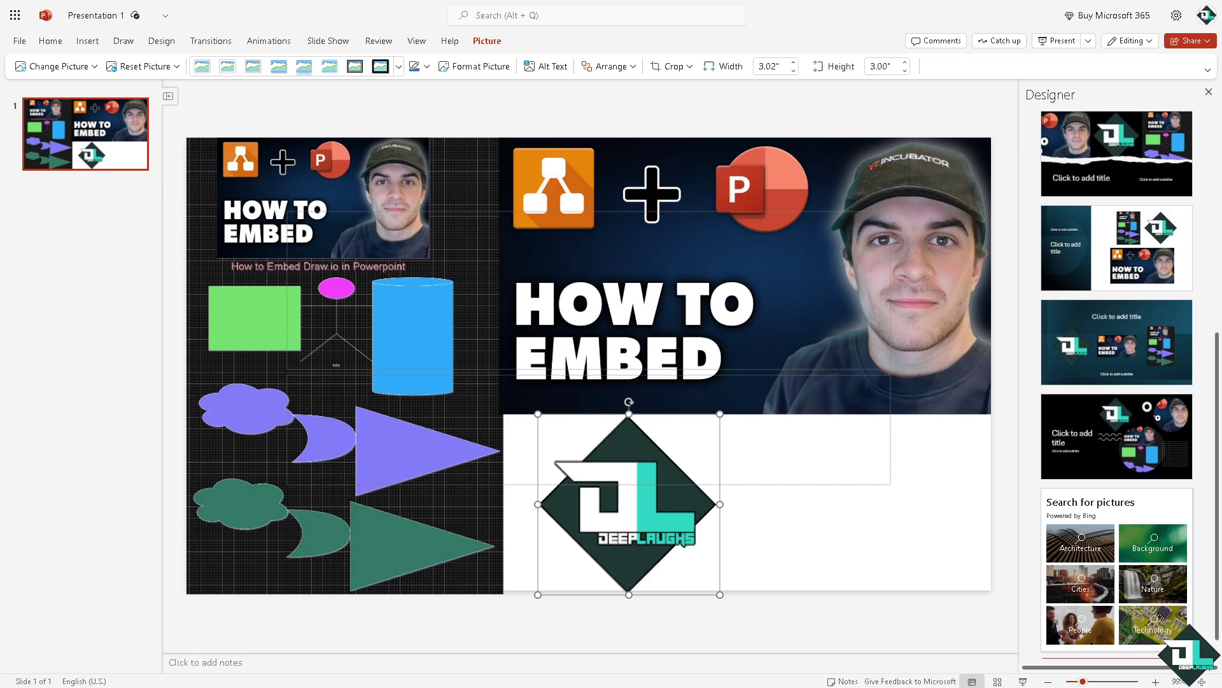
pyautogui.click(63, 315)
pyautogui.rightClick(61, 274)
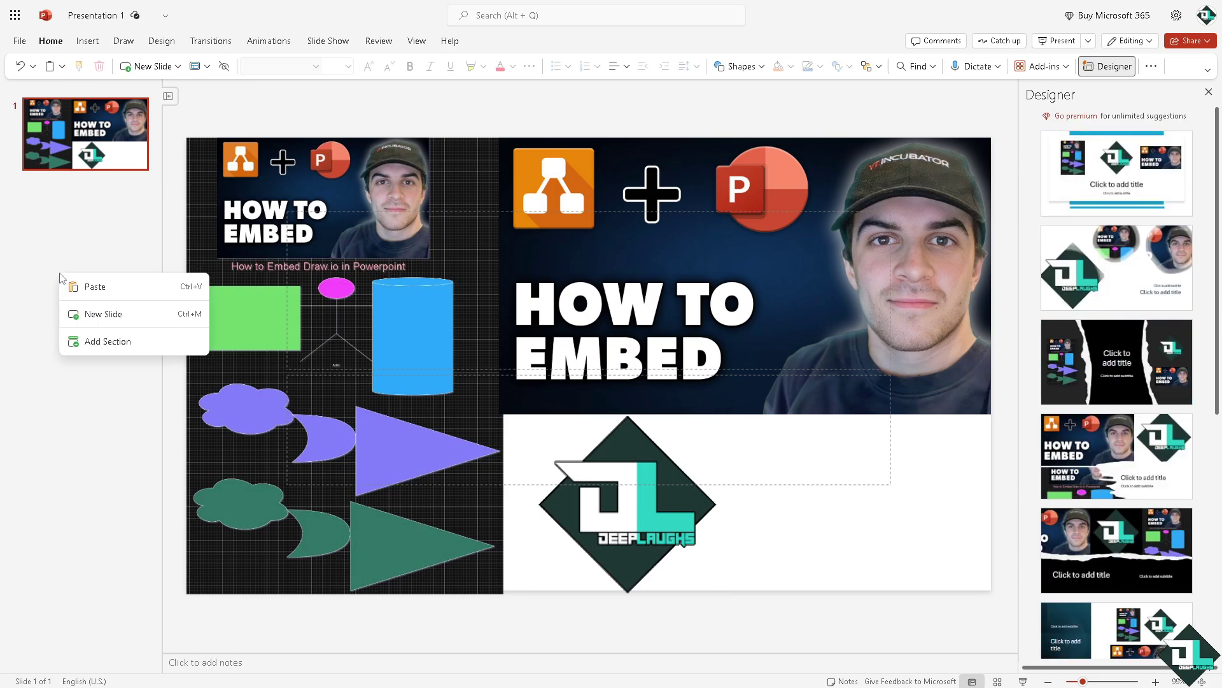
pyautogui.click(148, 322)
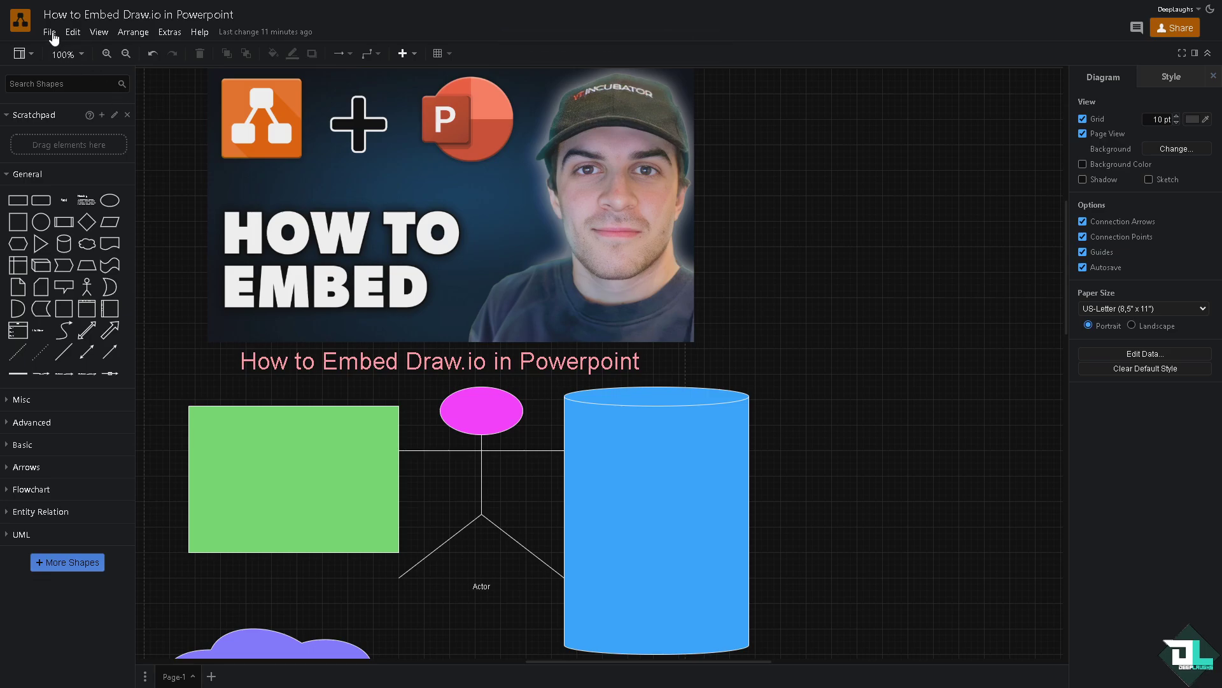
# Look through the draw.io File menu's Export as and Embed options.
pyautogui.click(50, 33)
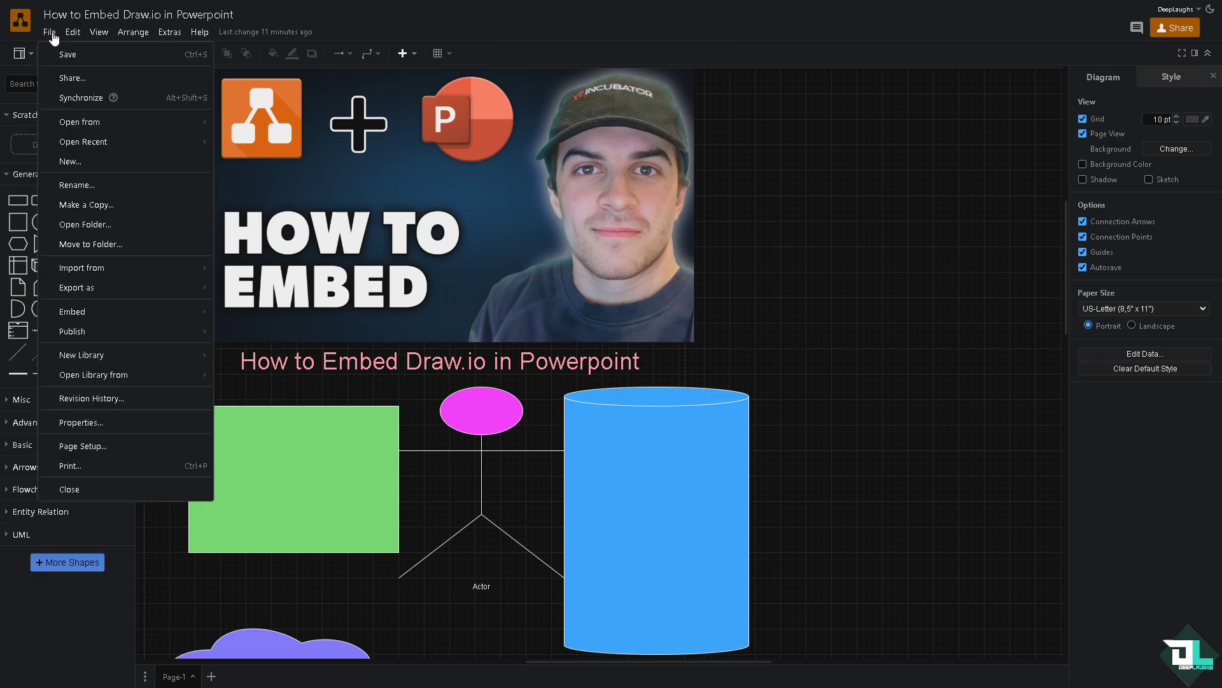
pyautogui.moveTo(158, 299)
pyautogui.moveTo(110, 311)
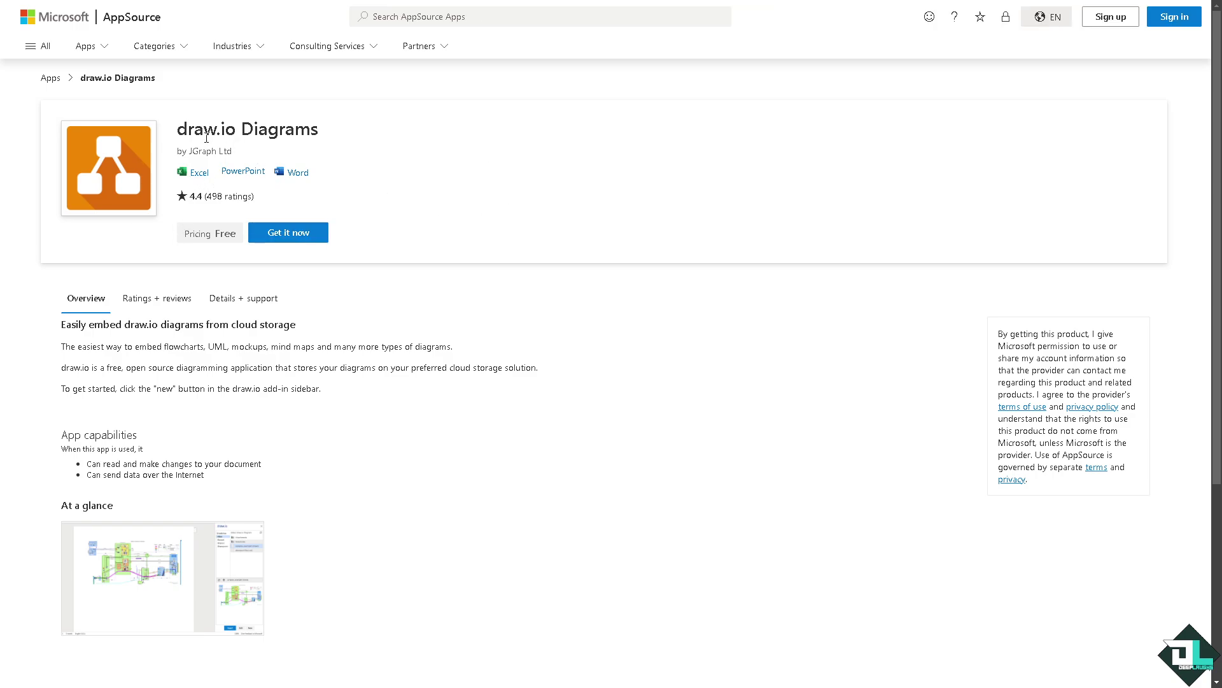
# Choose Get it now for draw.io Diagrams on AppSource, reaching its Excel/Word/PowerPoint launch page.
pyautogui.click(285, 235)
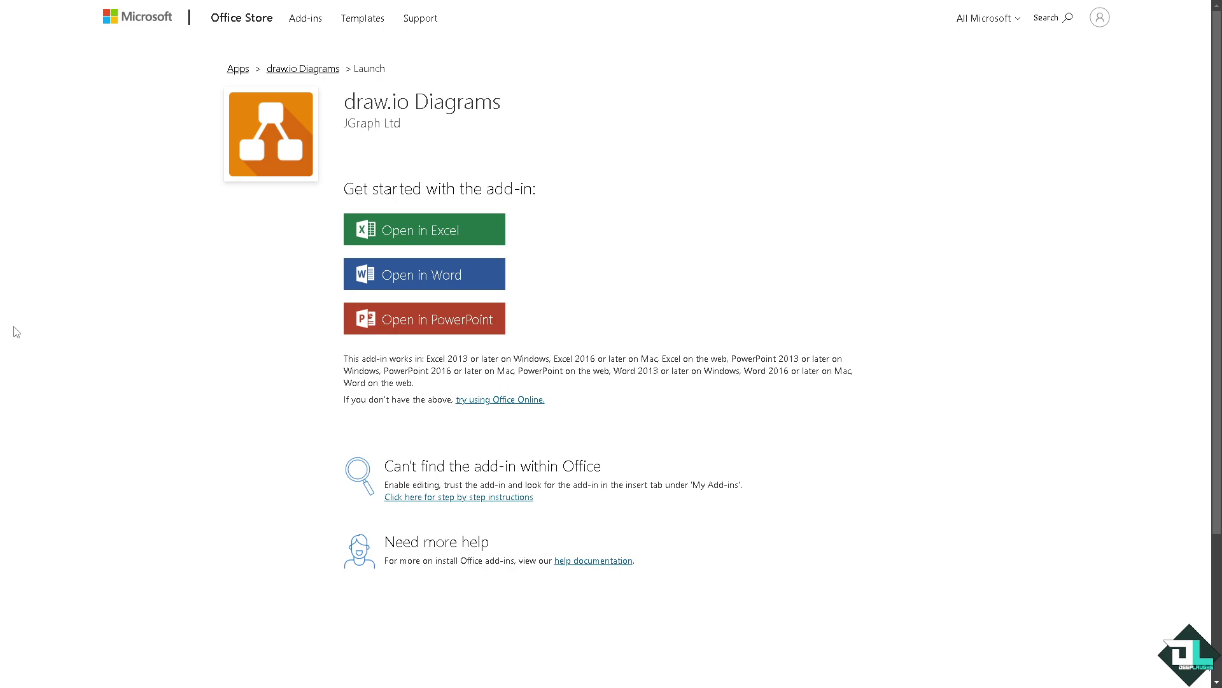
# Open draw.io Diagrams in PowerPoint, placing the 3.15" × 4.50" diagram picture on slide 2.
pyautogui.click(409, 322)
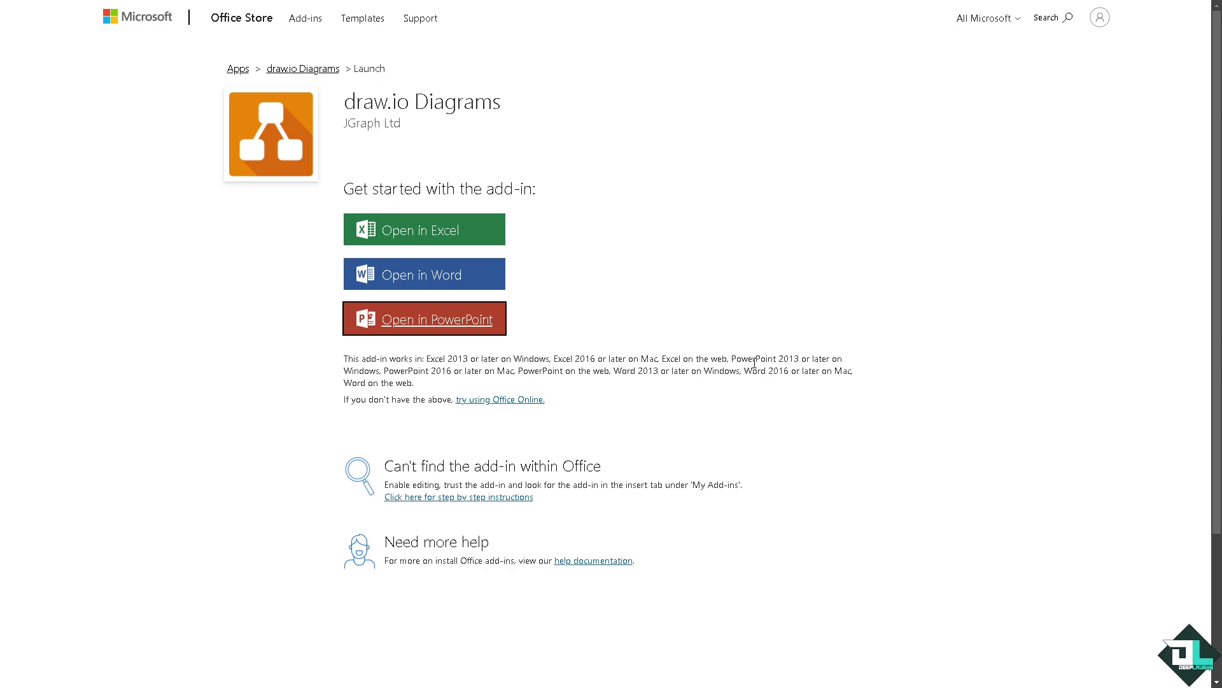
pyautogui.click(461, 319)
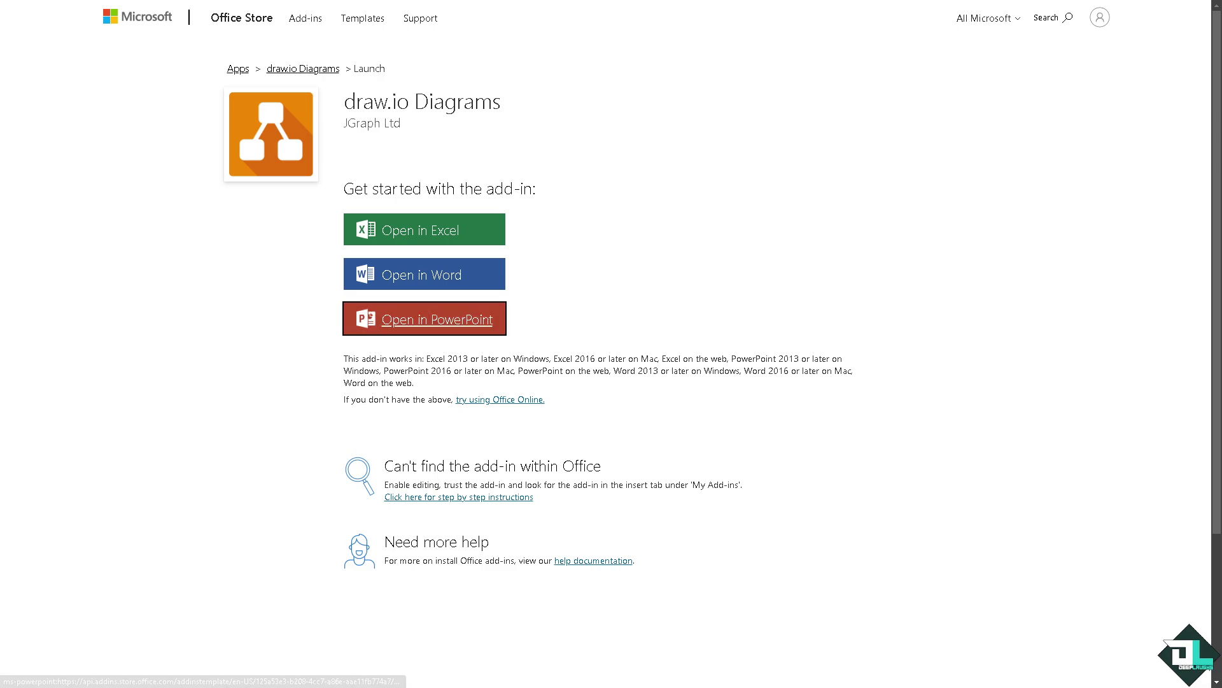
pyautogui.click(444, 323)
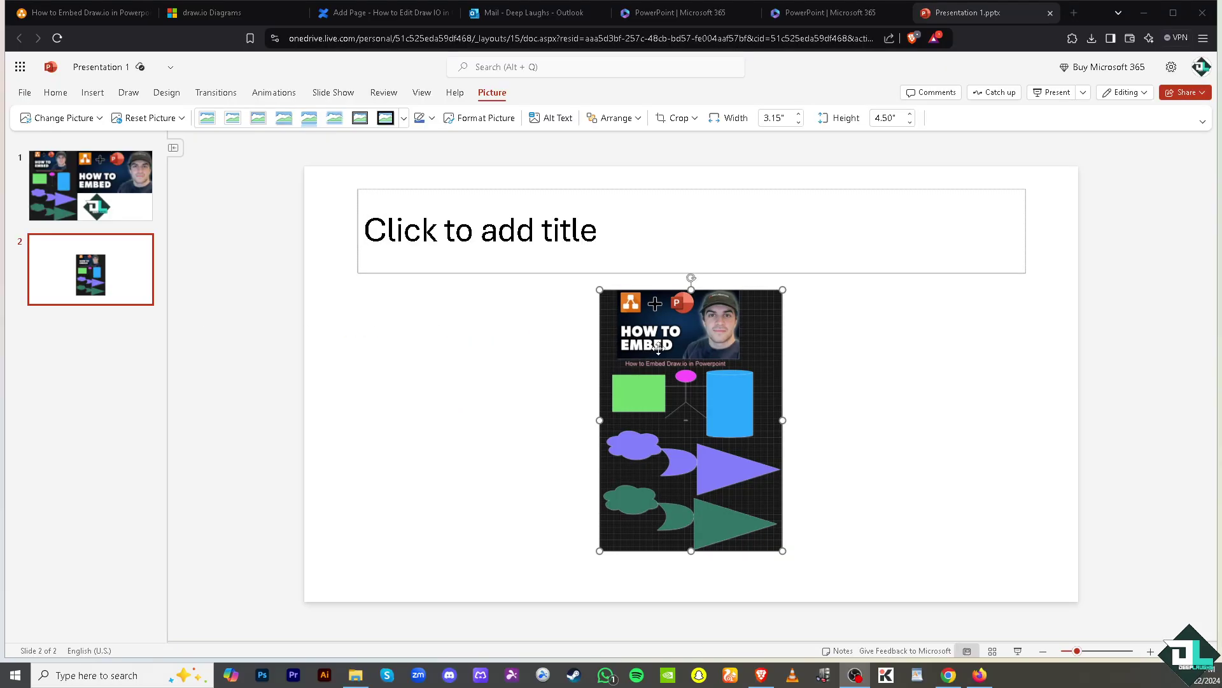
# Move the diagram image to slide 2's left, enlarge it, and place a copy to its right.
pyautogui.moveTo(645, 340); pyautogui.dragTo(389, 334)
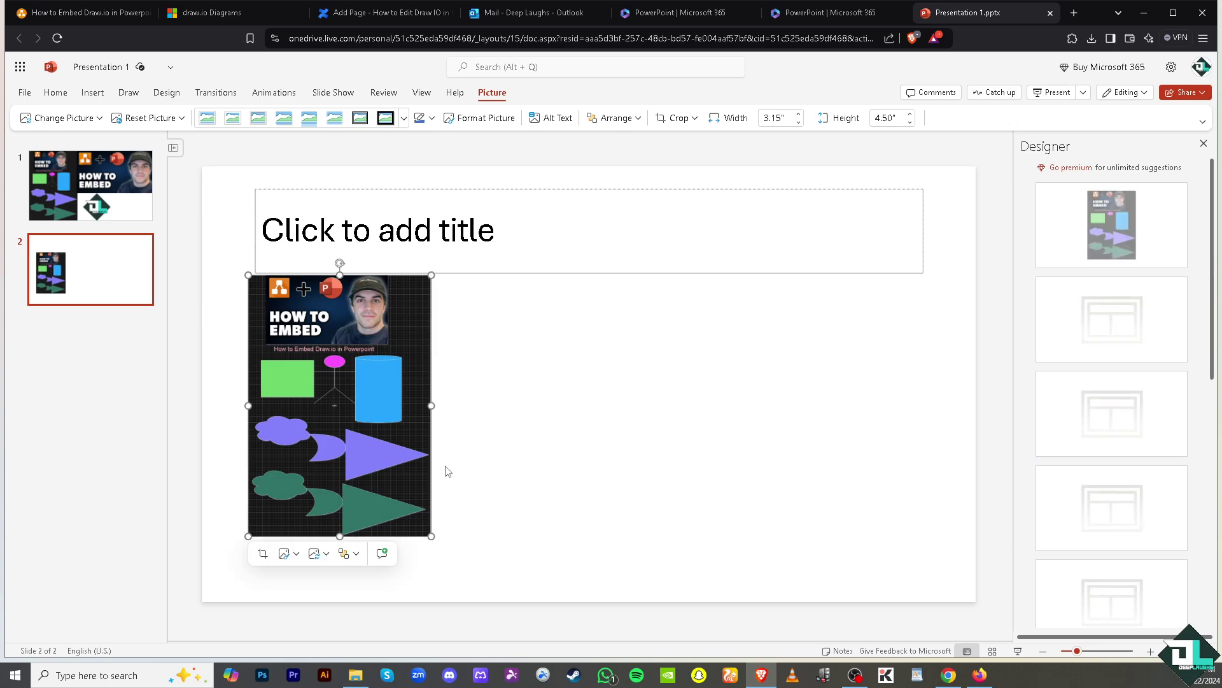
pyautogui.press('F11')
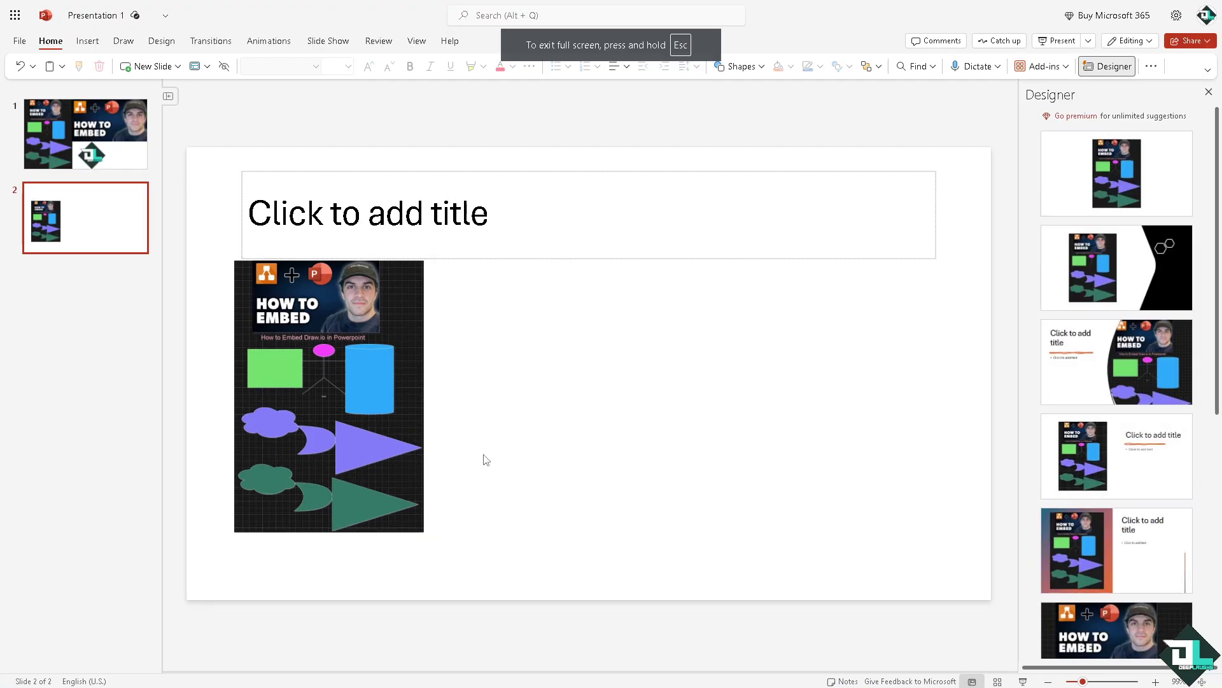
pyautogui.click(375, 480)
pyautogui.moveTo(424, 532); pyautogui.dragTo(474, 580)
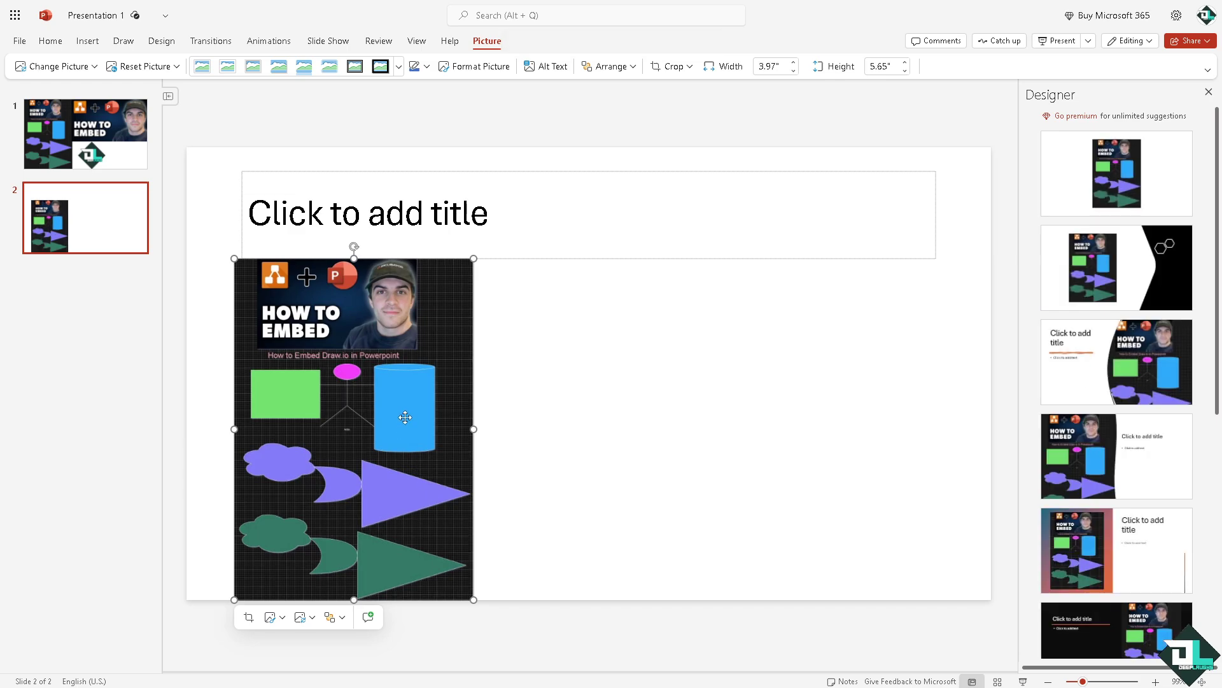
pyautogui.moveTo(389, 400); pyautogui.dragTo(782, 361)
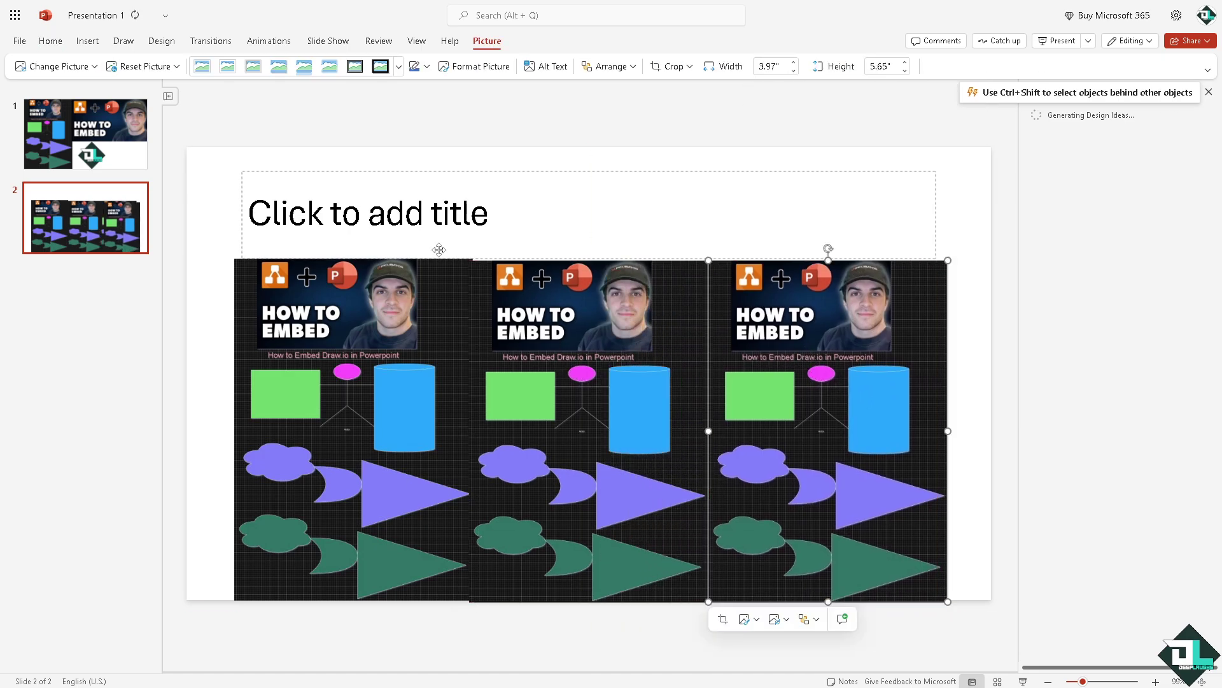
# Paste the slide title and add the period to read 'How to Embed Draw.IO in Powerpoint'.
pyautogui.click(321, 221)
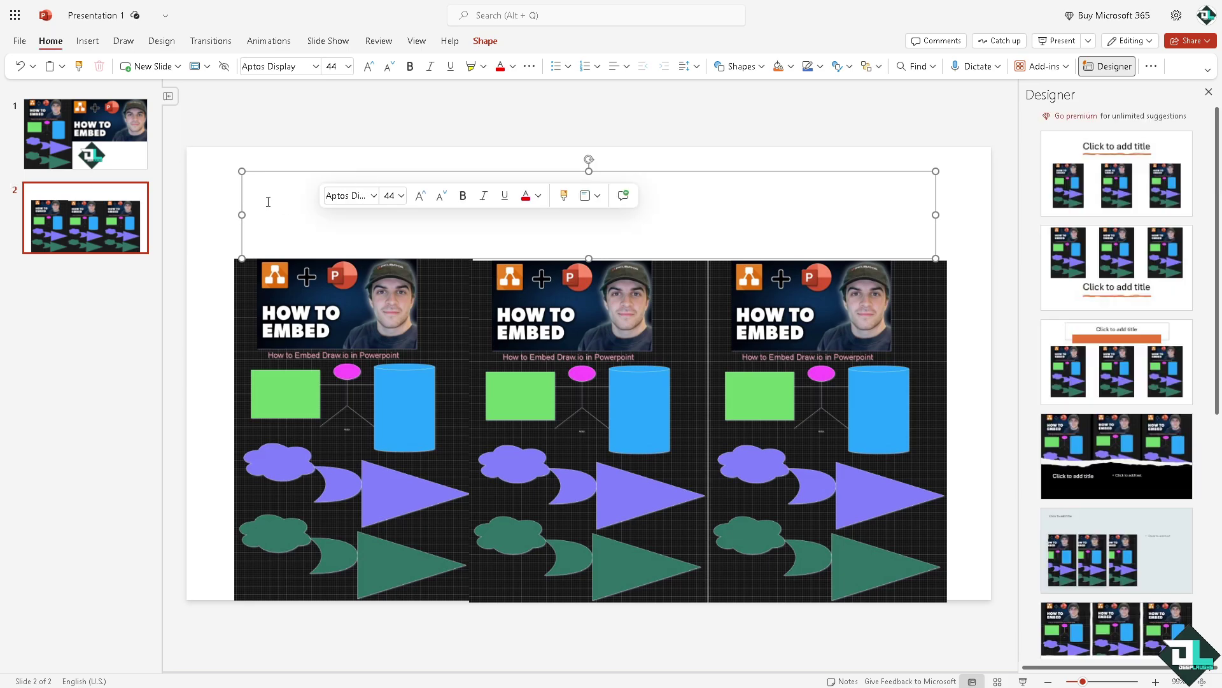
pyautogui.write('How to Embed Draw IO in Powerpoint')
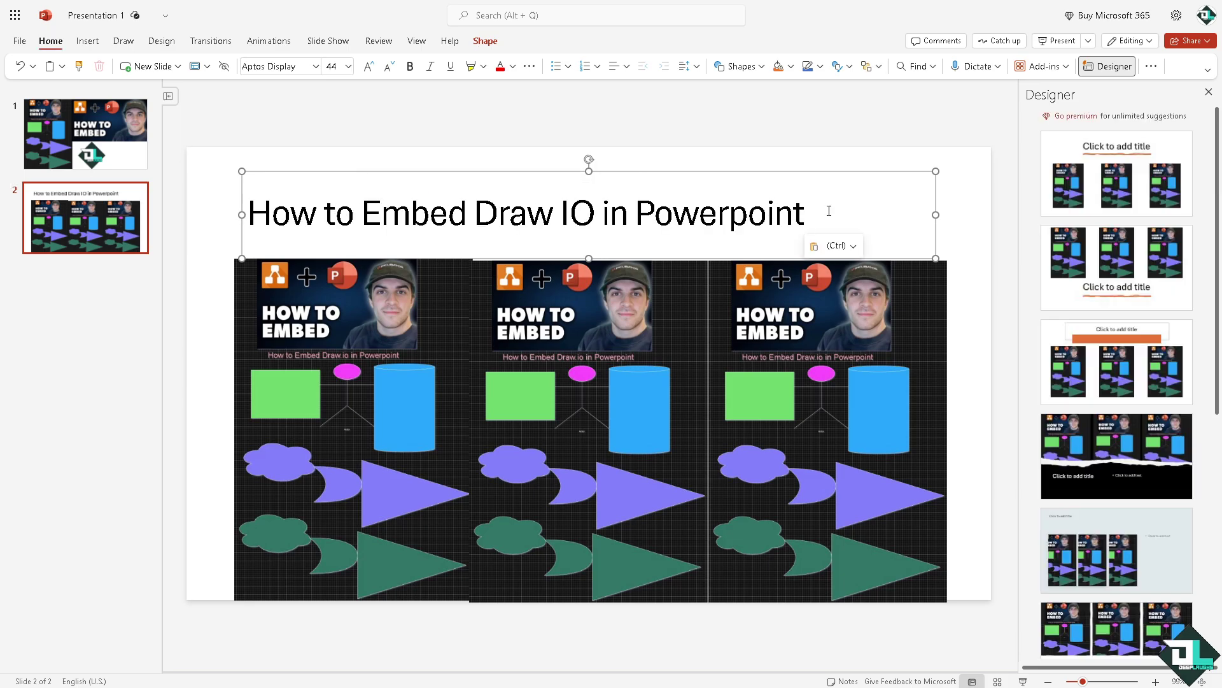
pyautogui.click(562, 214)
pyautogui.write('.')
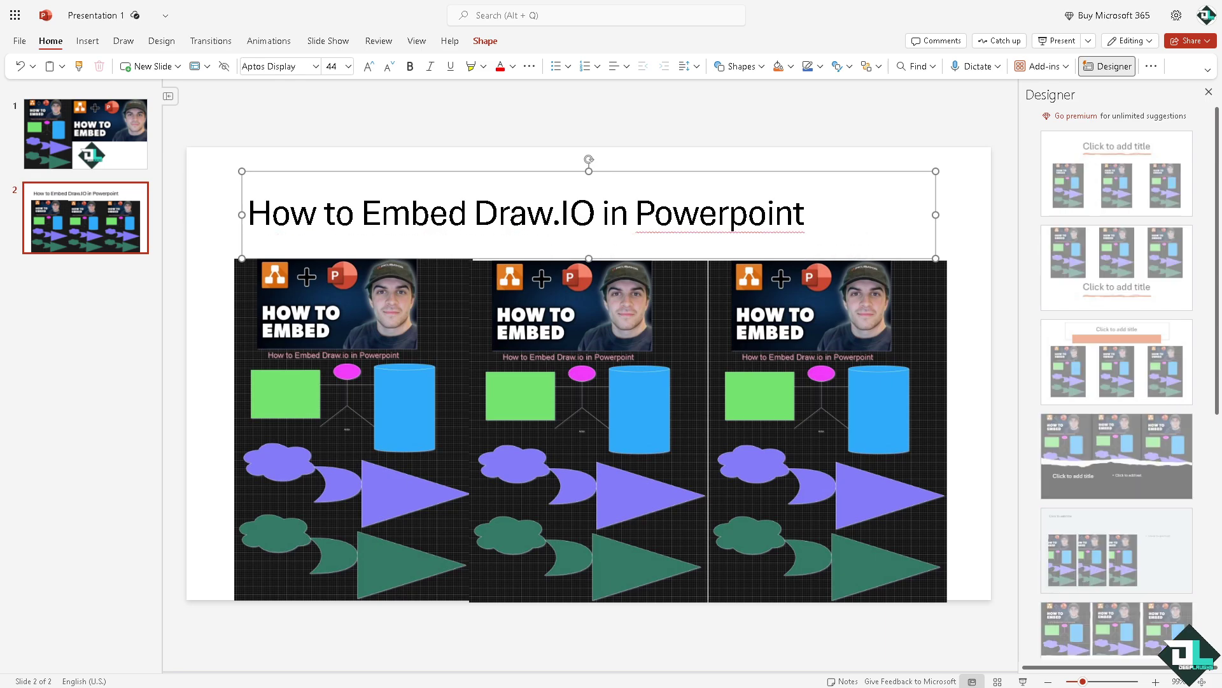
# Share the presentation with people, pasting the slide title as the message.
pyautogui.click(21, 44)
pyautogui.moveTo(71, 147)
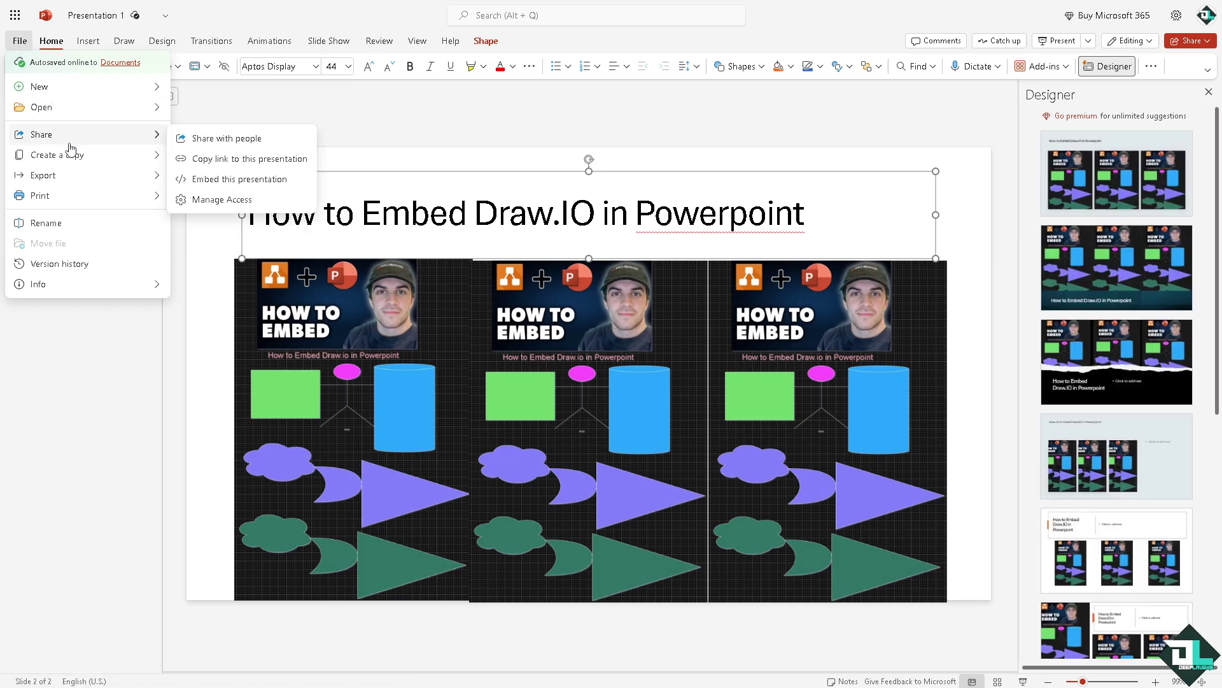
pyautogui.click(199, 138)
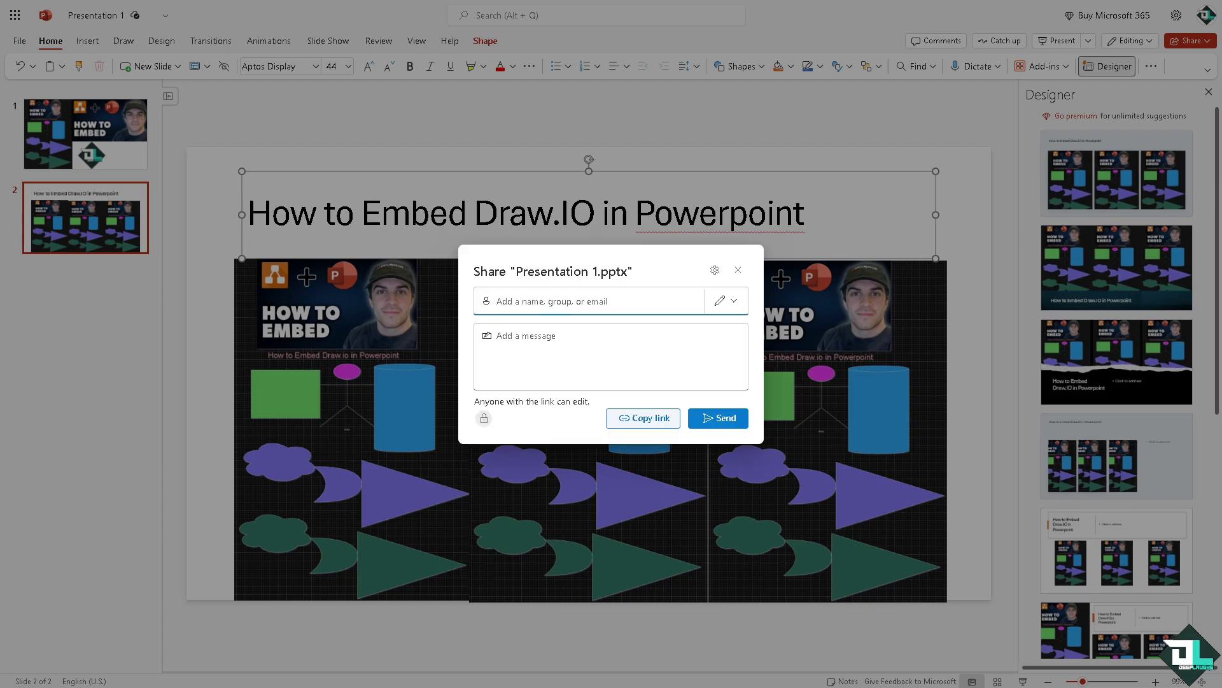
pyautogui.click(575, 345)
pyautogui.write('How to Embed Draw.IO in Powerpoint')
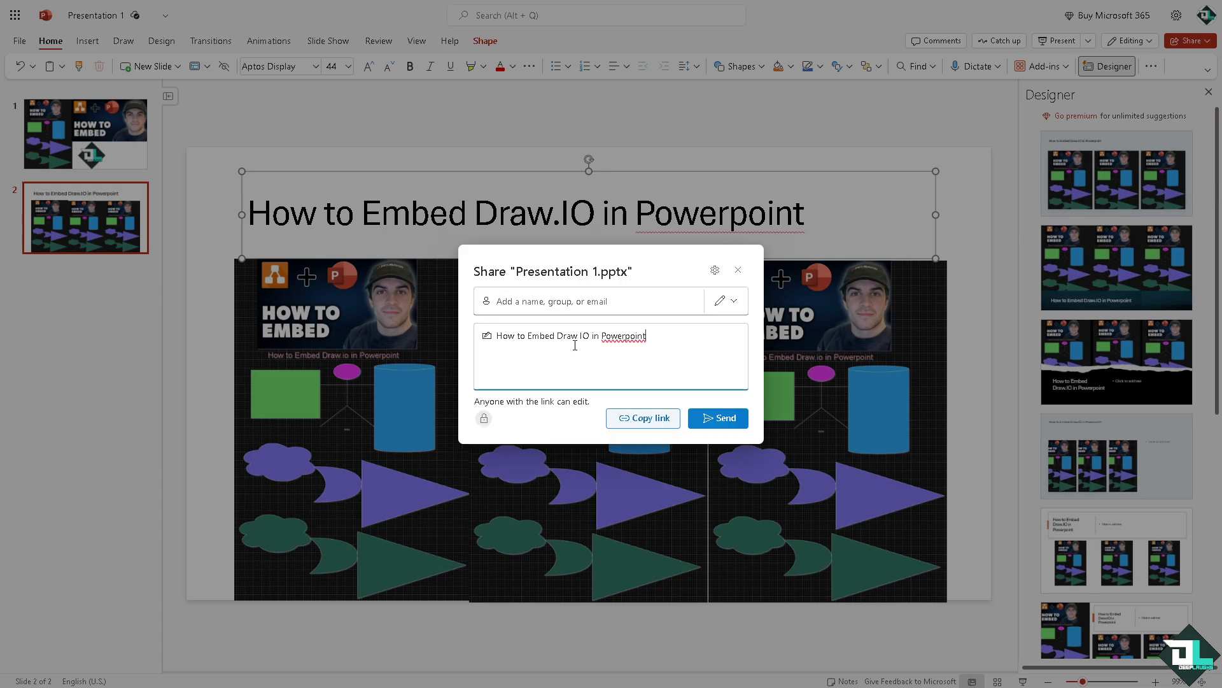
# Keep the link permission at Can edit and copy the sharing link.
pyautogui.click(736, 308)
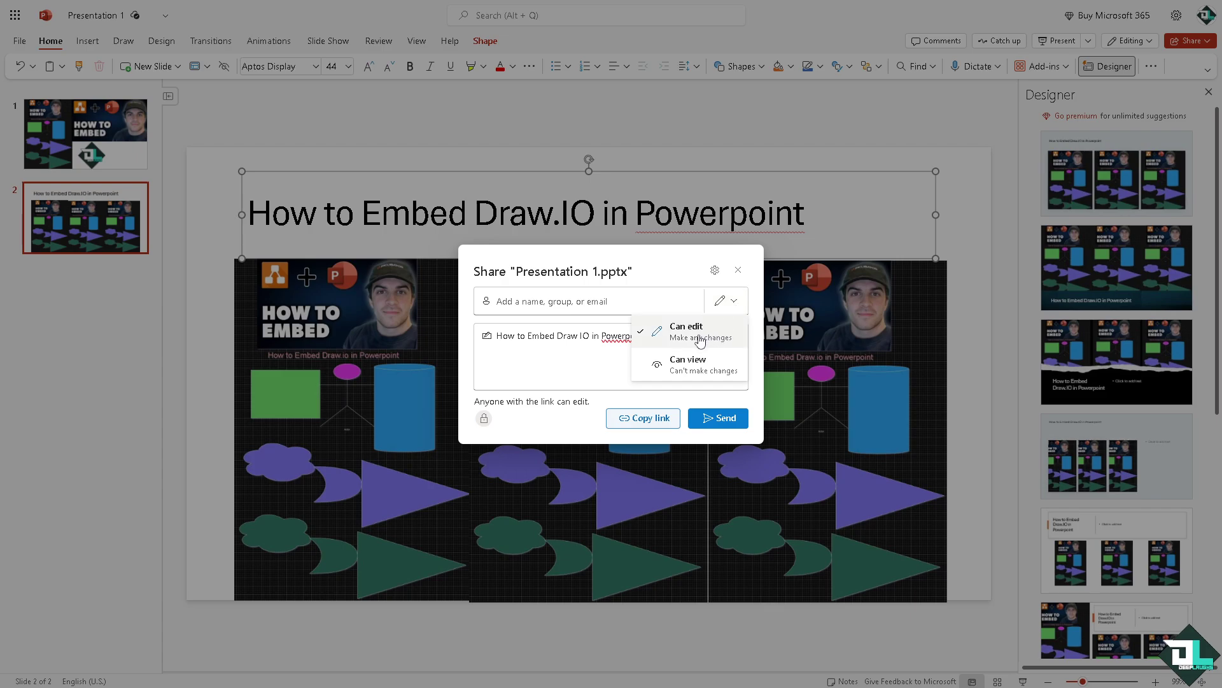
pyautogui.click(563, 372)
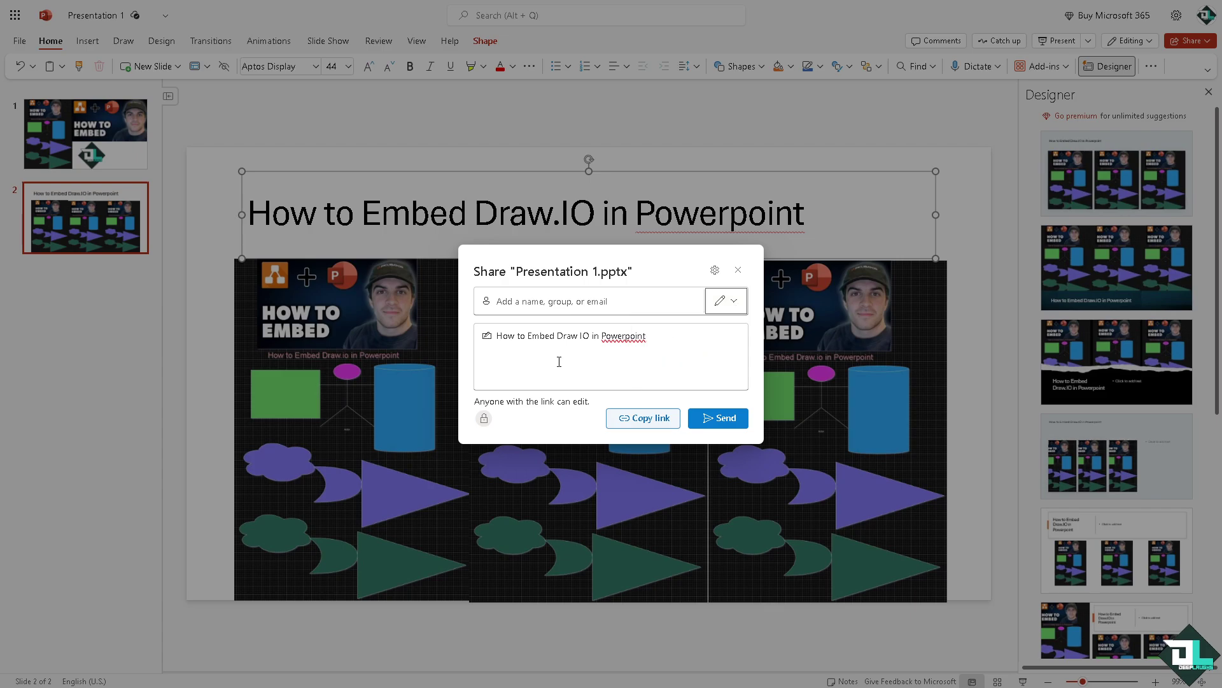
pyautogui.click(641, 420)
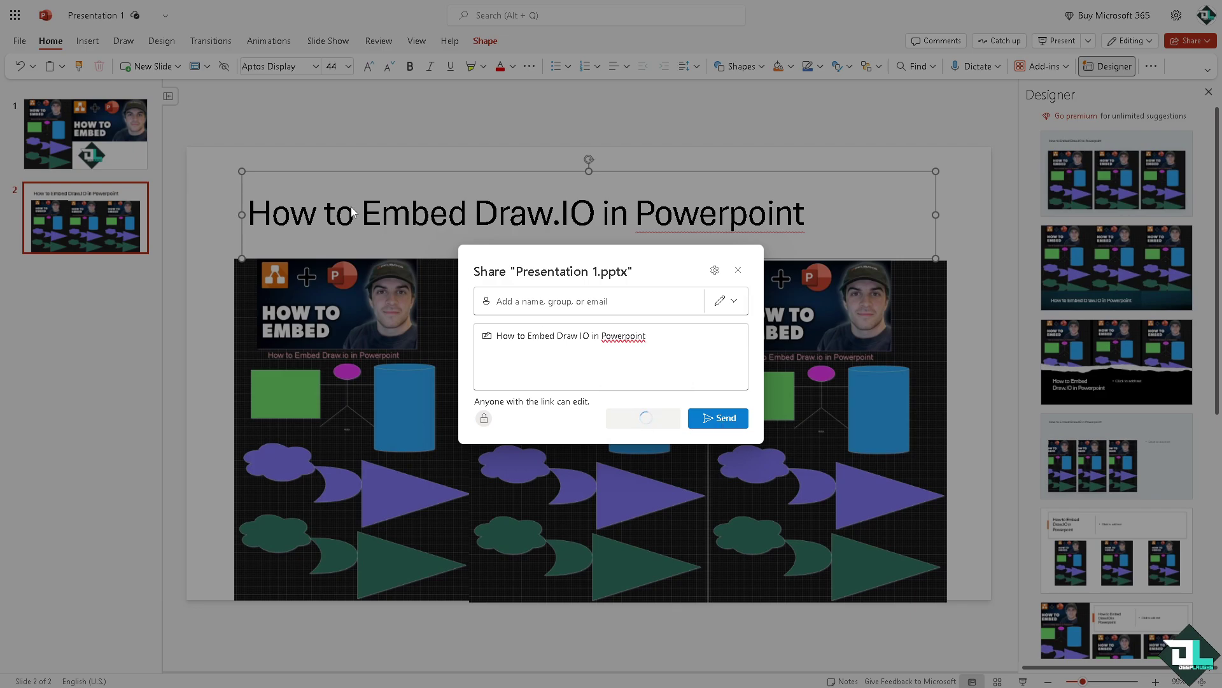
pyautogui.click(331, 221)
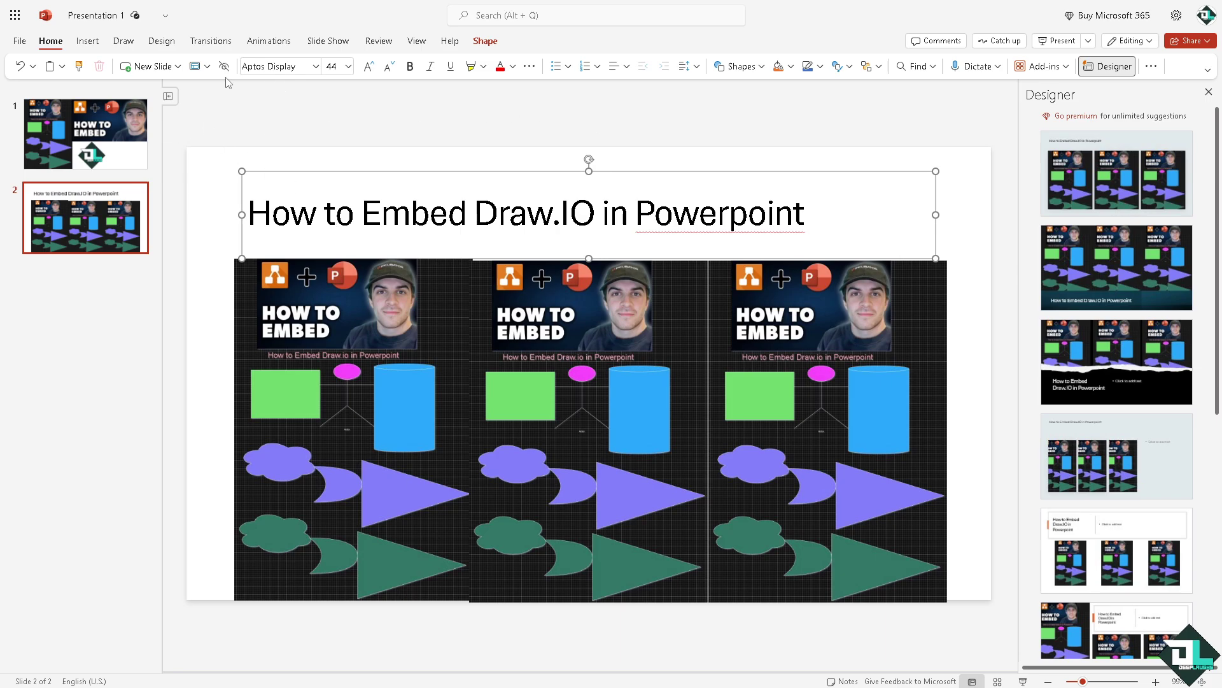
pyautogui.click(19, 42)
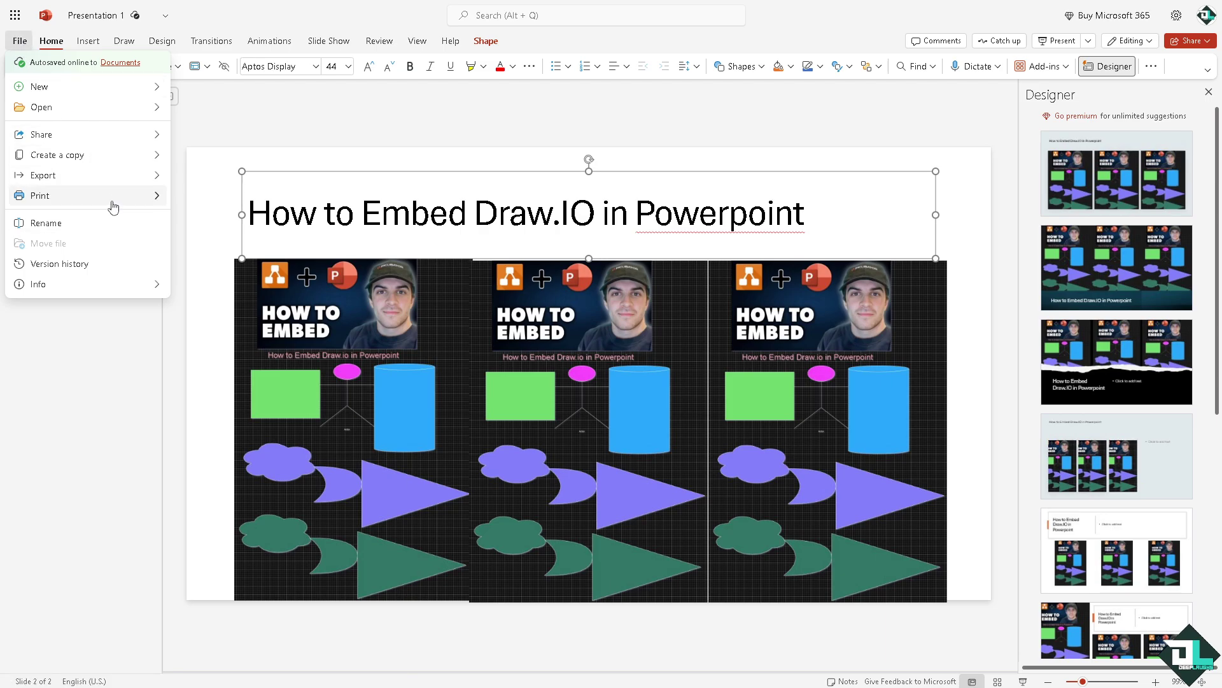
pyautogui.moveTo(115, 204)
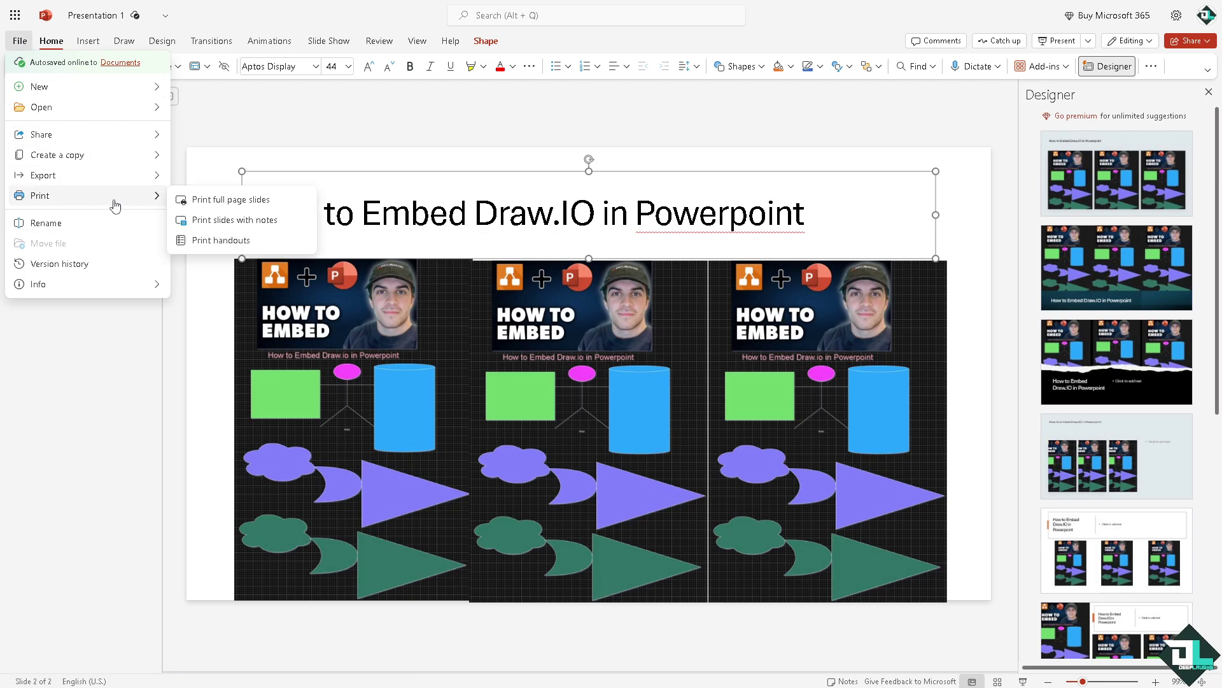
pyautogui.click(252, 221)
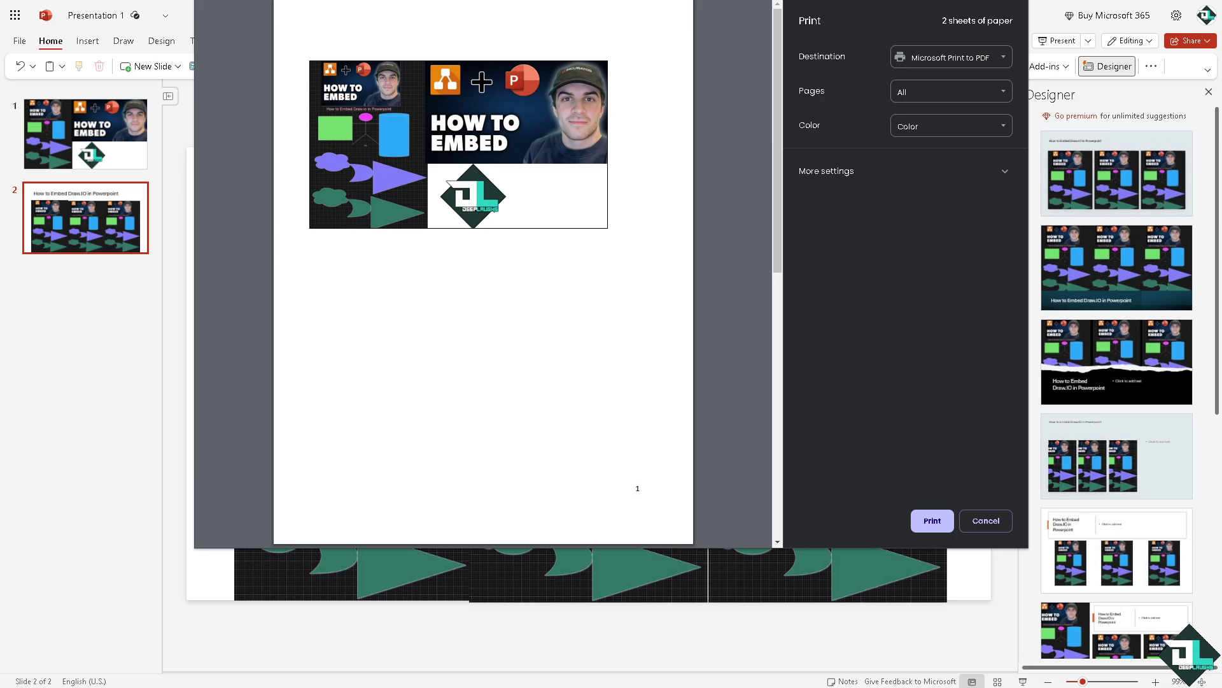
pyautogui.click(999, 523)
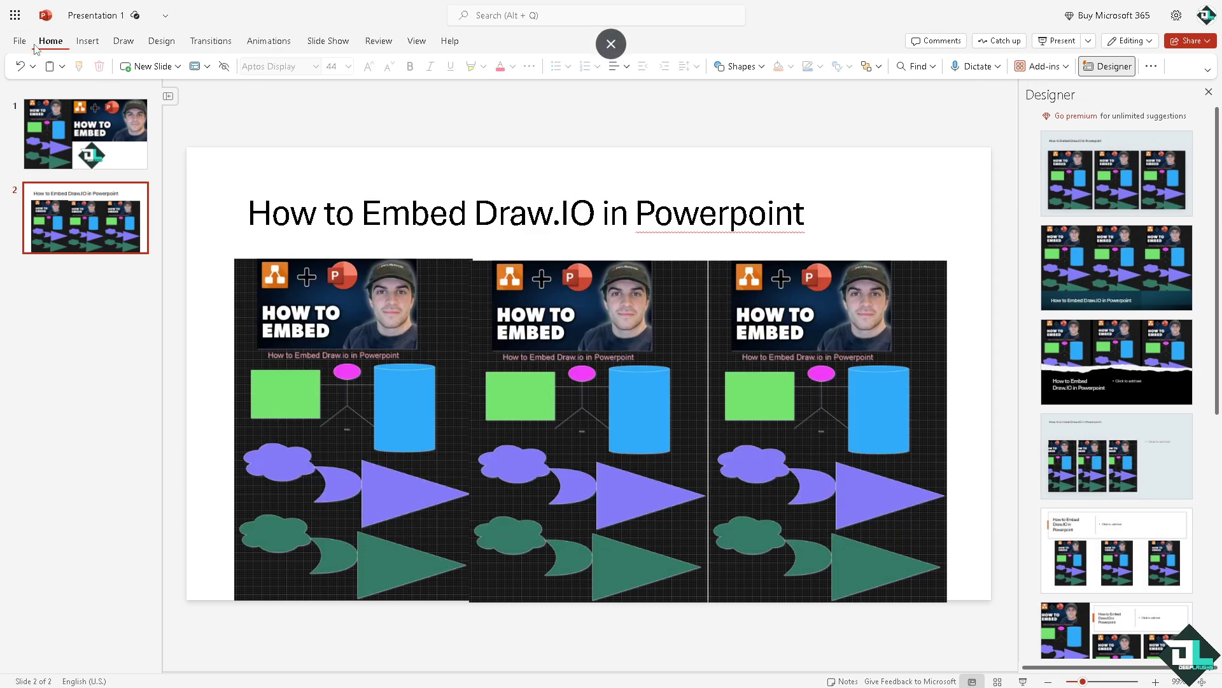
# Copy the 476 × 288 px iframe embed code for Presentation 1.pptx and close the Embed dialog.
pyautogui.click(20, 41)
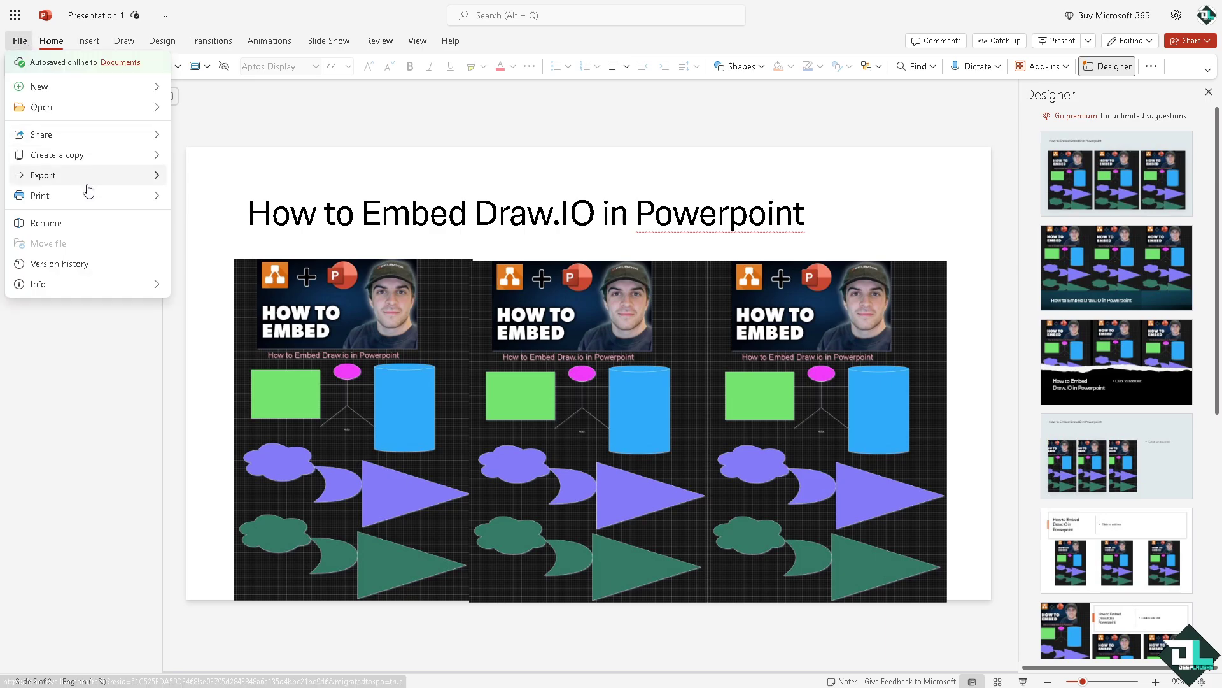
pyautogui.moveTo(113, 141)
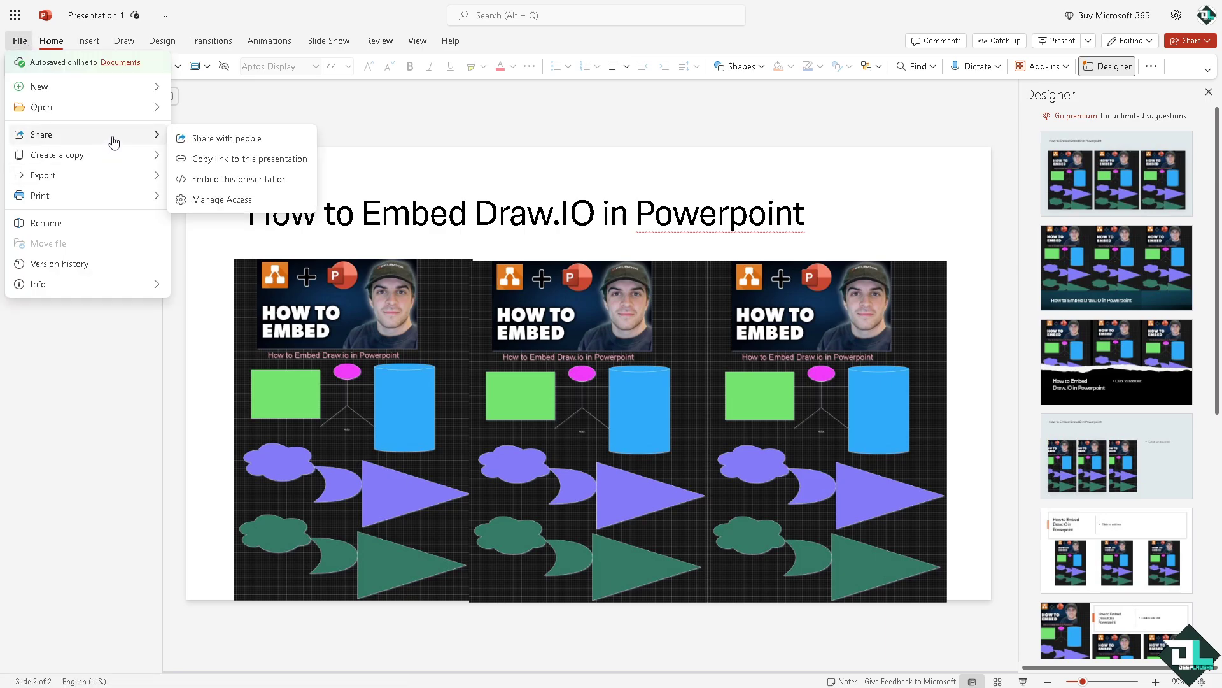
pyautogui.click(185, 182)
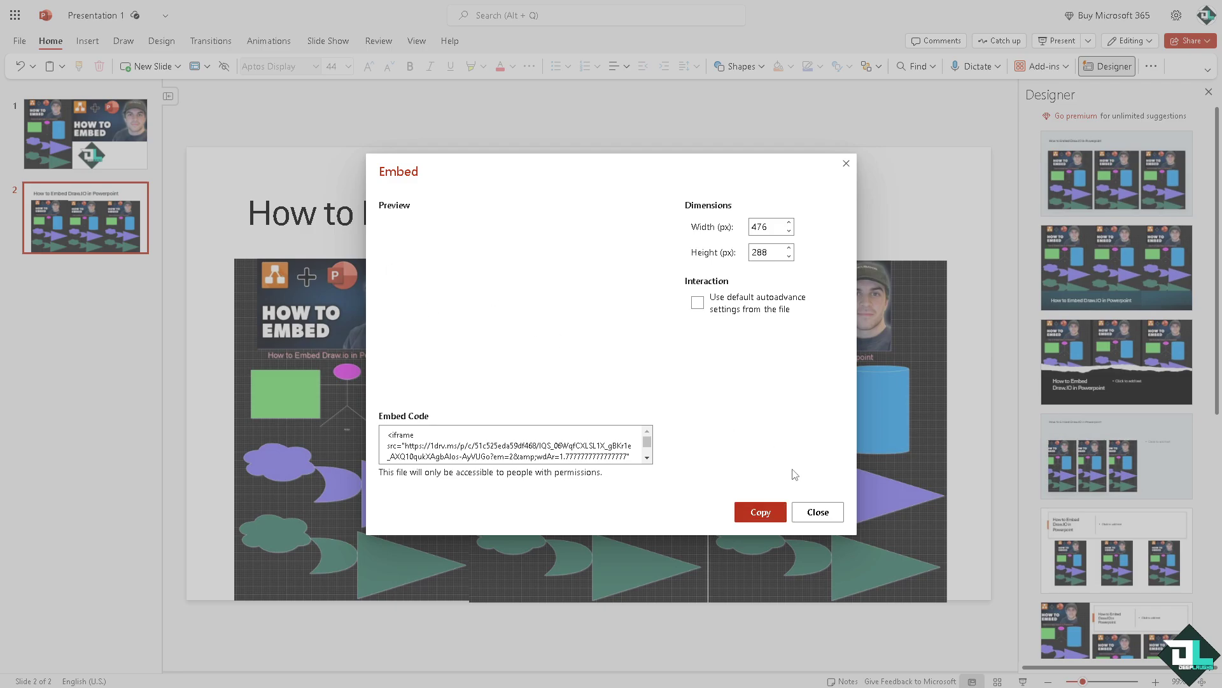
pyautogui.click(761, 512)
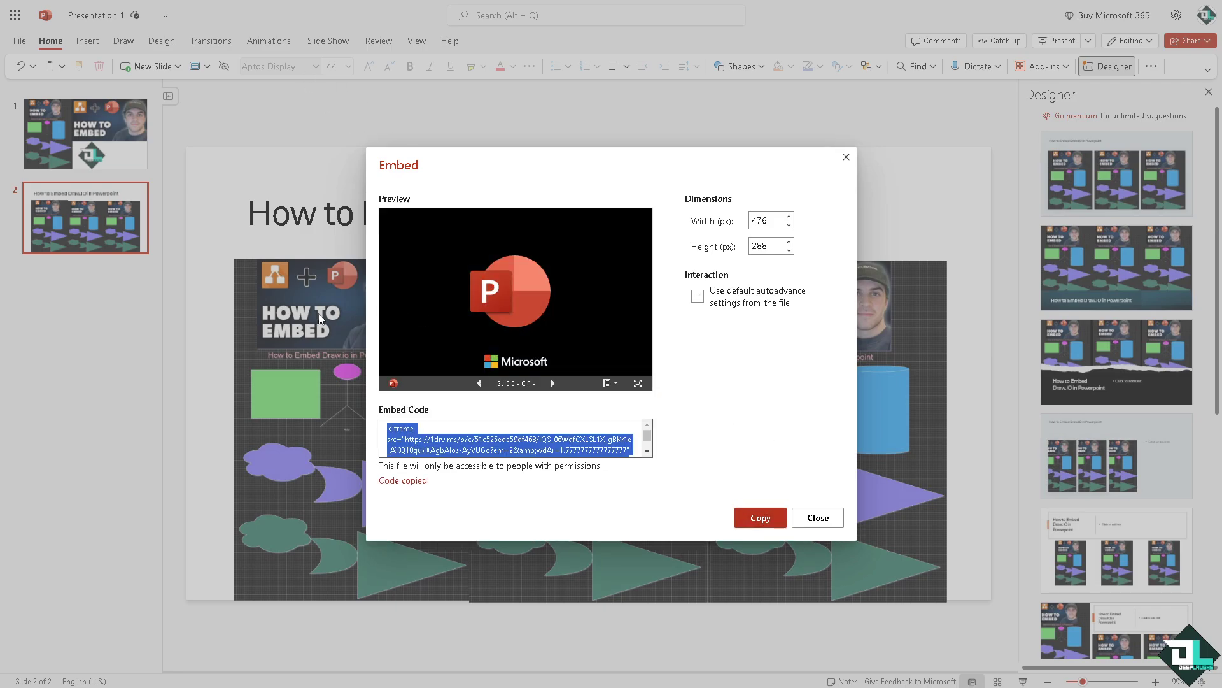
pyautogui.click(818, 518)
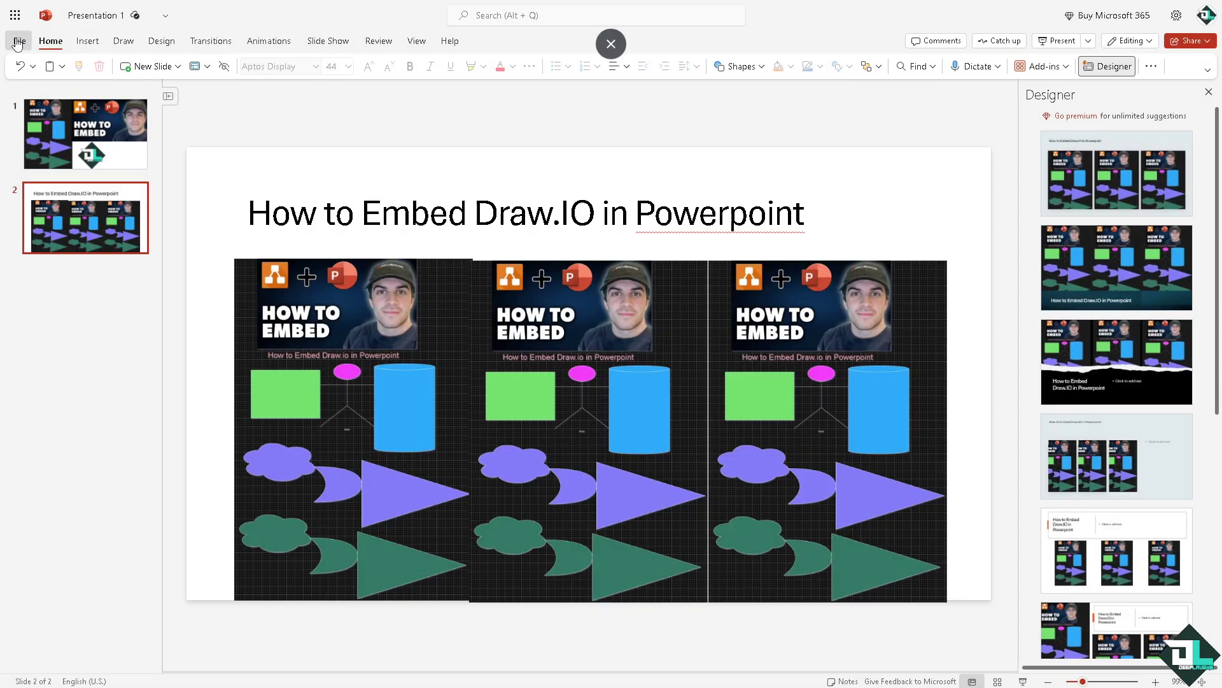
pyautogui.click(19, 41)
pyautogui.moveTo(86, 155)
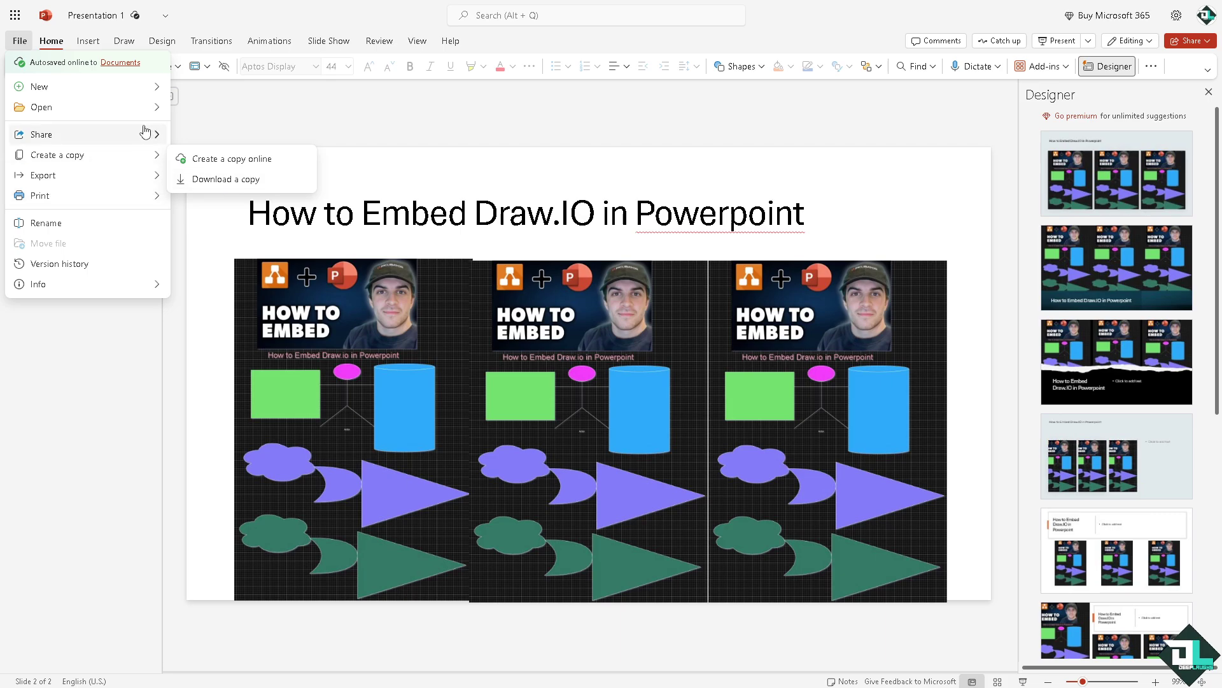
pyautogui.moveTo(152, 138)
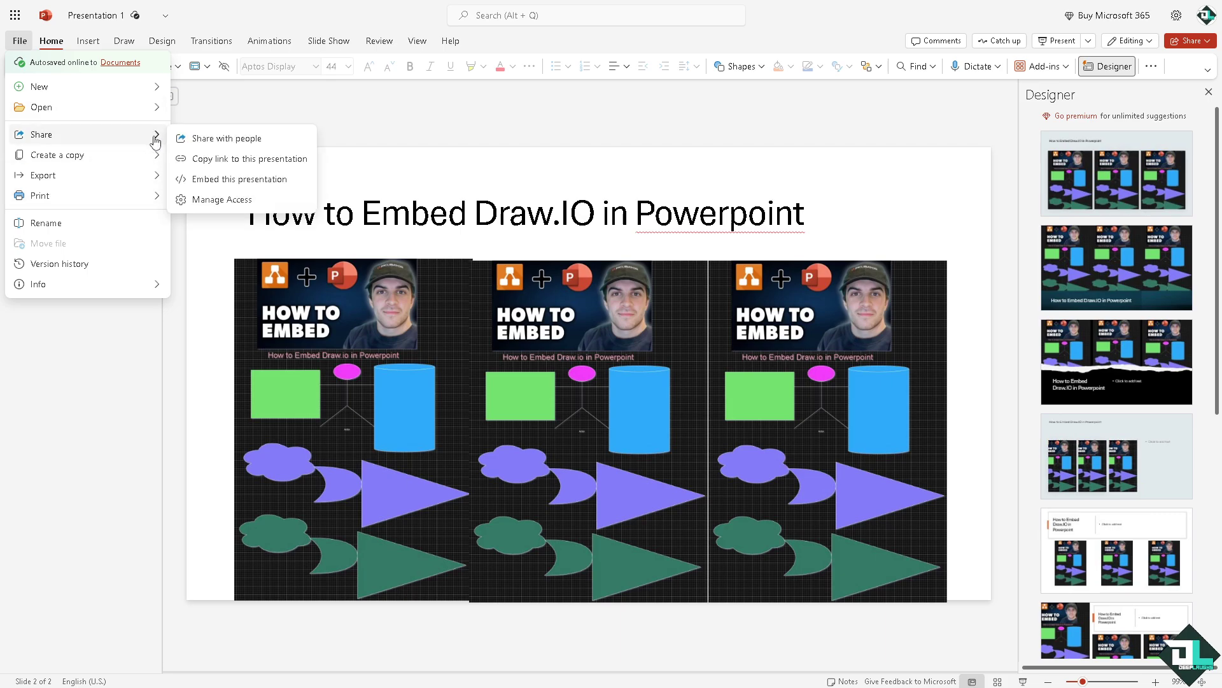
pyautogui.click(435, 166)
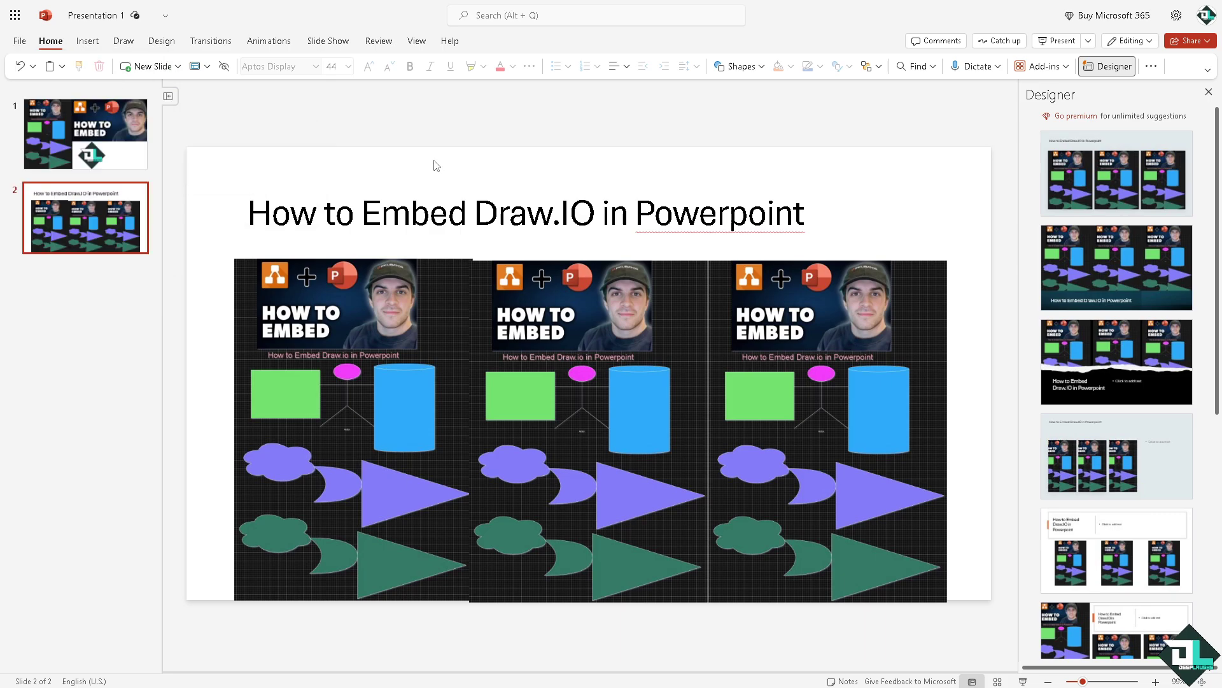